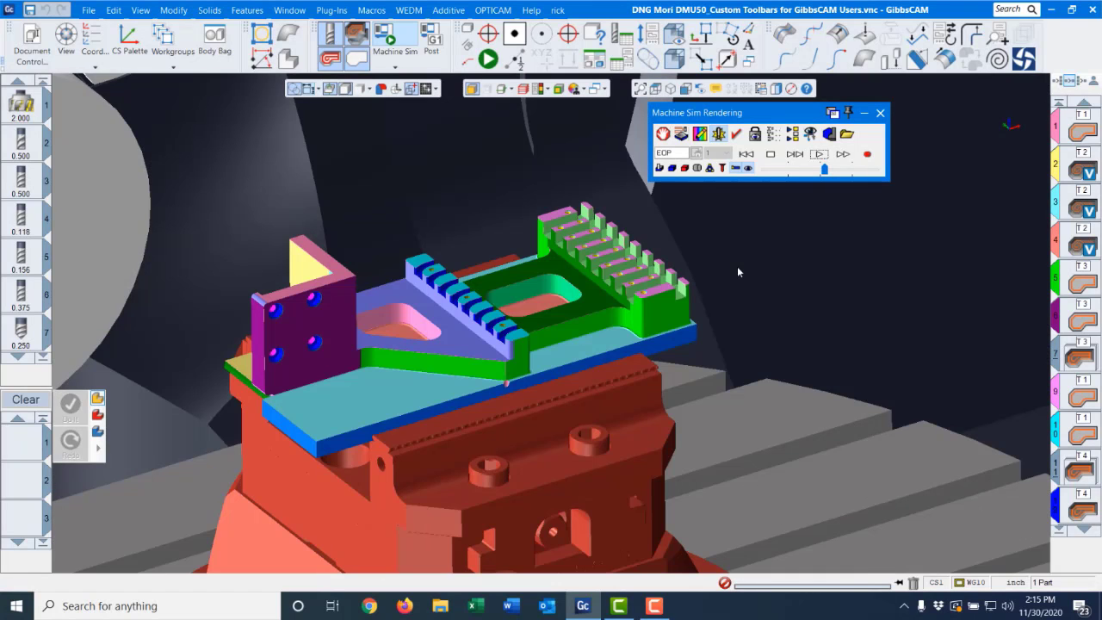
- Close the machine simulation and extract geometry from the part's frame faces and the end-tooth top faces of both racks
{"action": "left_click", "coordinate": [881, 113]}
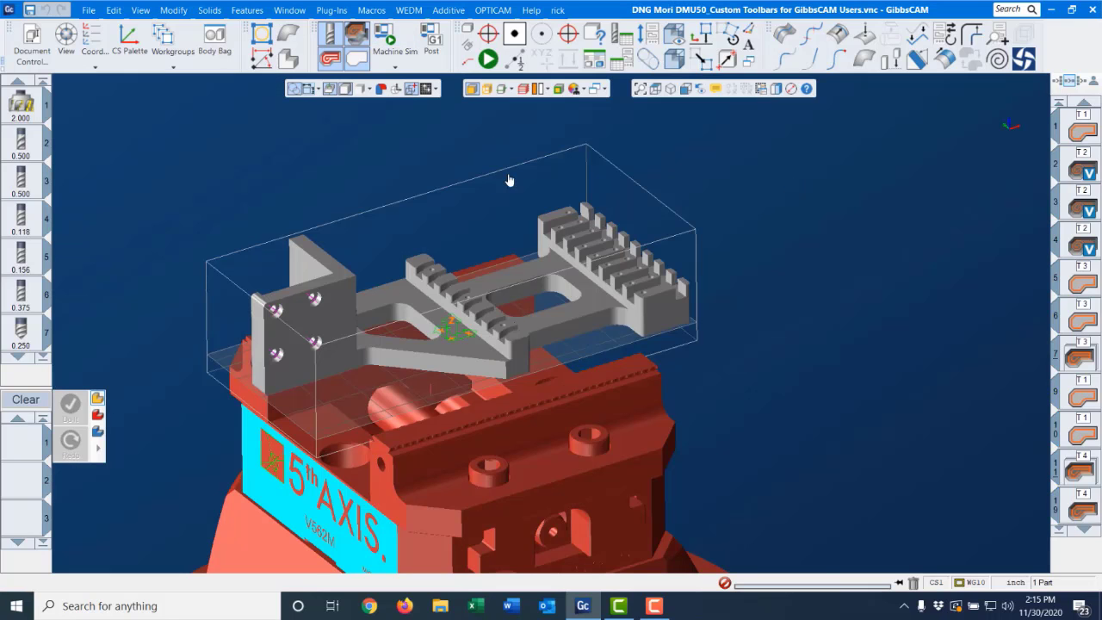
{"action": "middle_click_drag", "start_coordinate": [509, 180], "coordinate": [585, 160]}
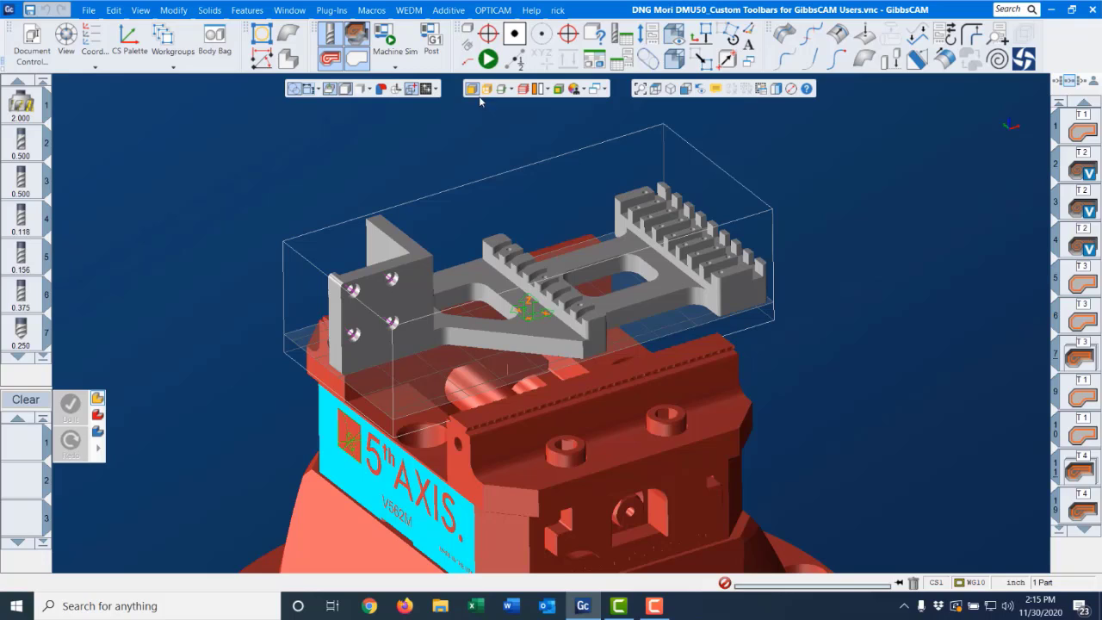
{"action": "left_click", "coordinate": [517, 34]}
{"action": "left_click", "coordinate": [482, 283]}
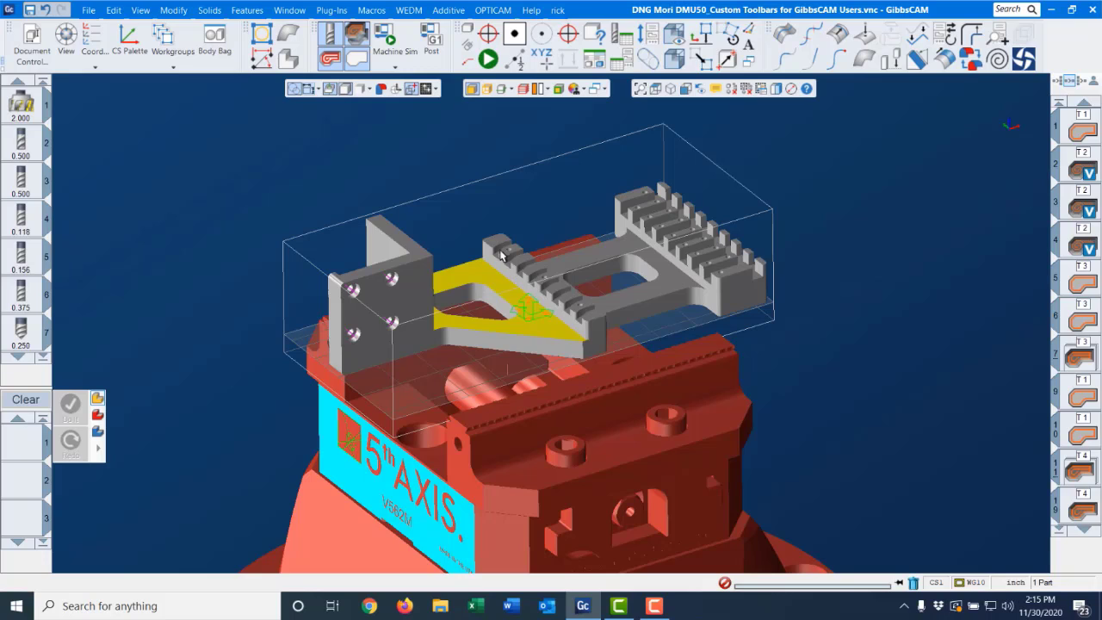
{"action": "left_click", "coordinate": [497, 245]}
{"action": "left_click", "coordinate": [583, 253]}
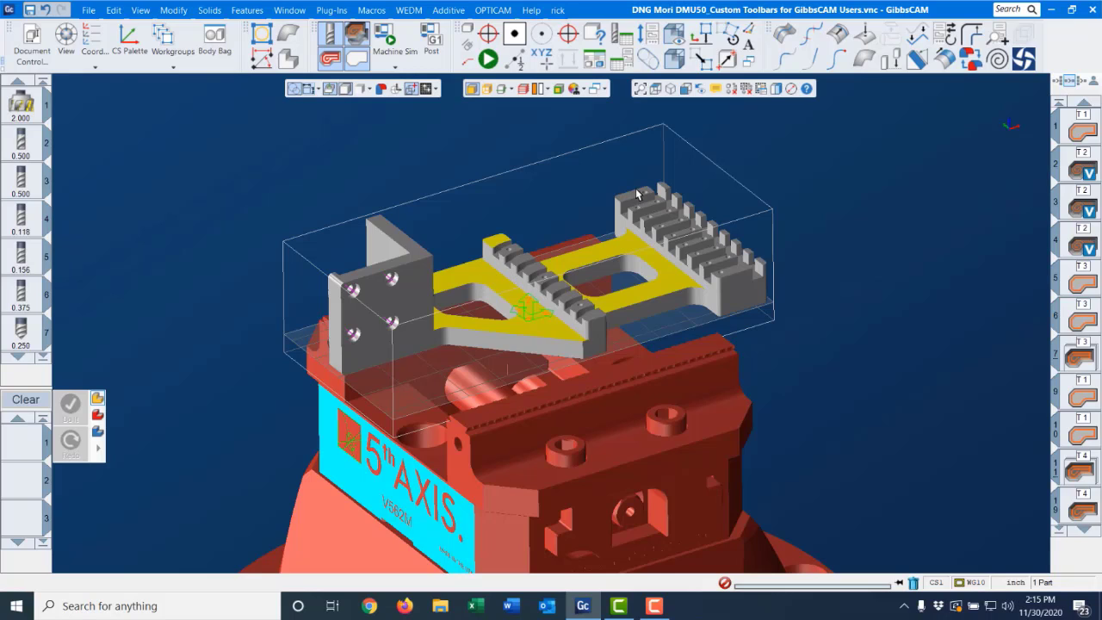
{"action": "left_click", "coordinate": [637, 194]}
{"action": "left_click", "coordinate": [778, 90]}
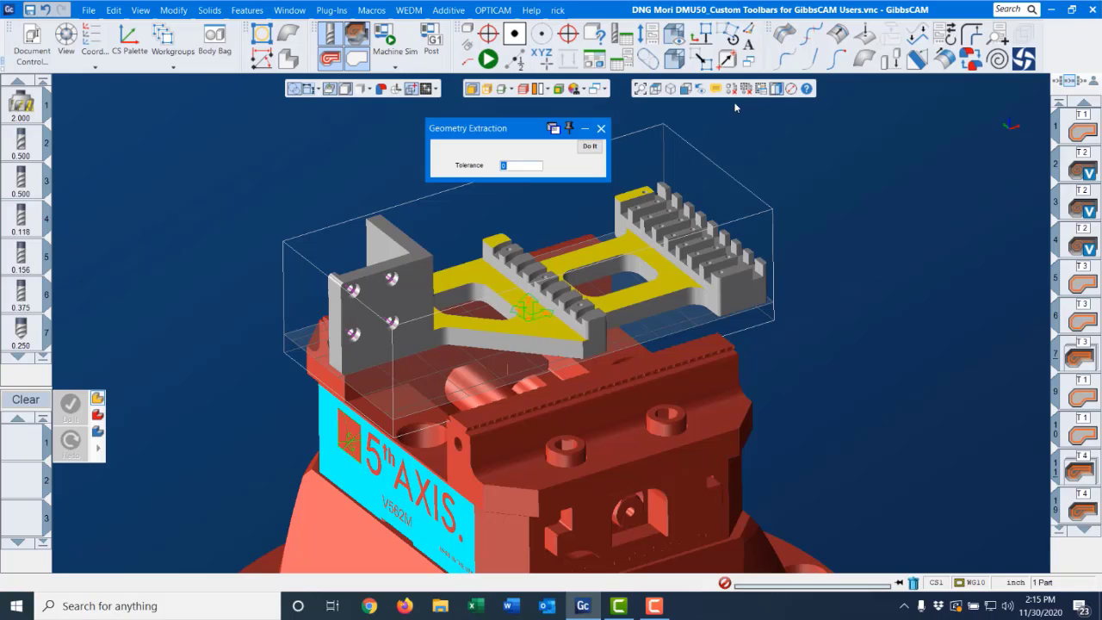
{"action": "left_click", "coordinate": [590, 148]}
{"action": "left_click", "coordinate": [600, 127]}
{"action": "left_click", "coordinate": [614, 135]}
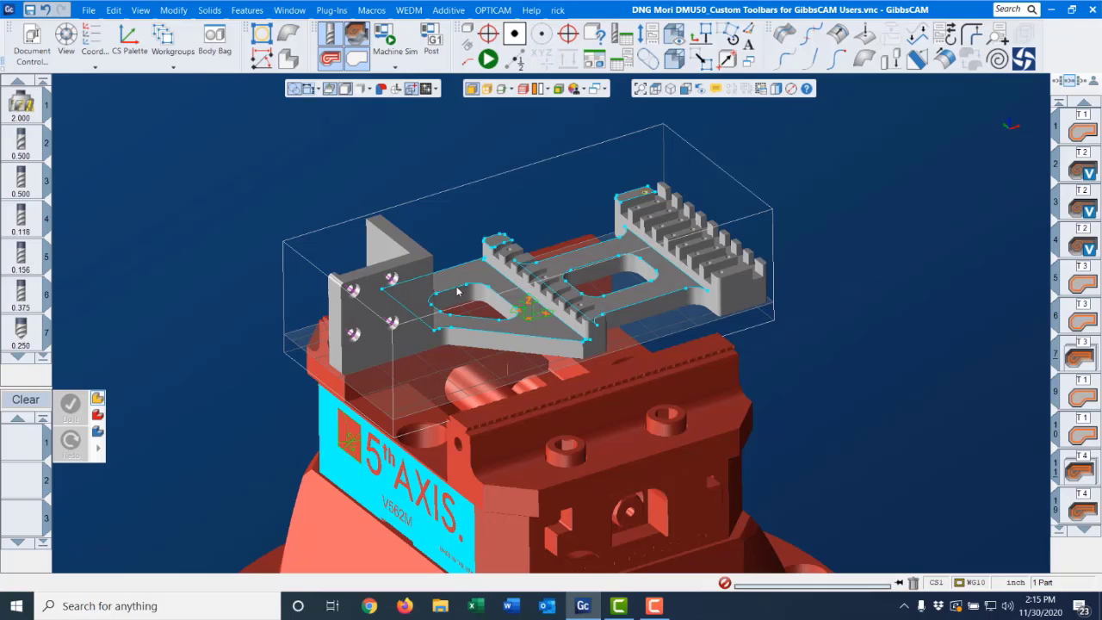
- Create a point at the middle of the triangular pocket's back edge and another at the centre of the adjacent corner arc
{"action": "left_click", "coordinate": [515, 60]}
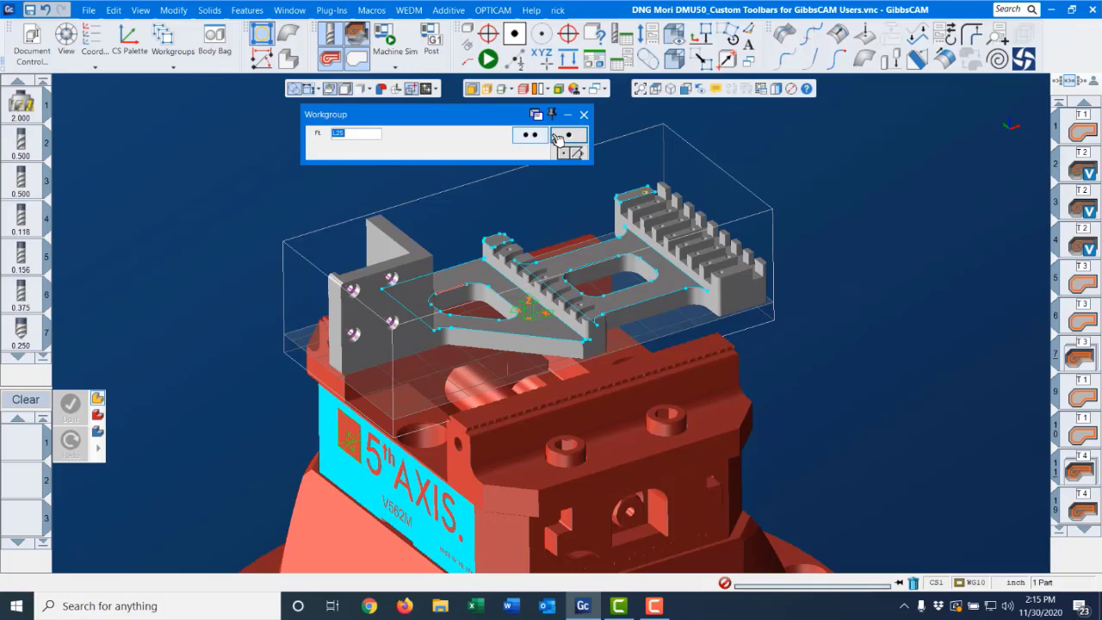
{"action": "left_click", "coordinate": [560, 137]}
{"action": "left_click", "coordinate": [584, 114]}
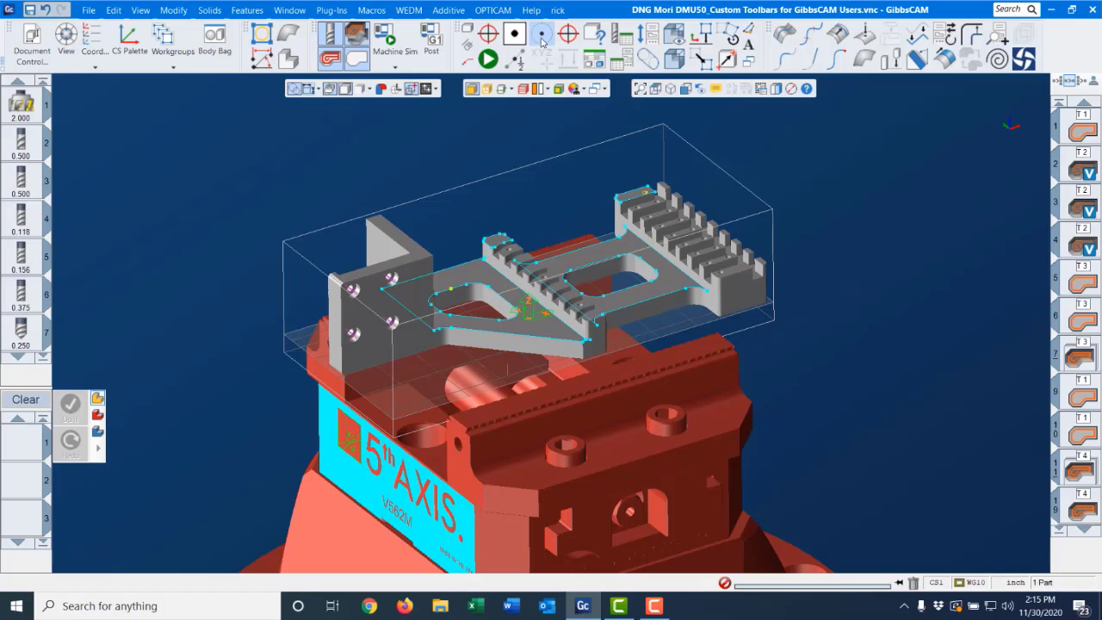
{"action": "left_click", "coordinate": [542, 36]}
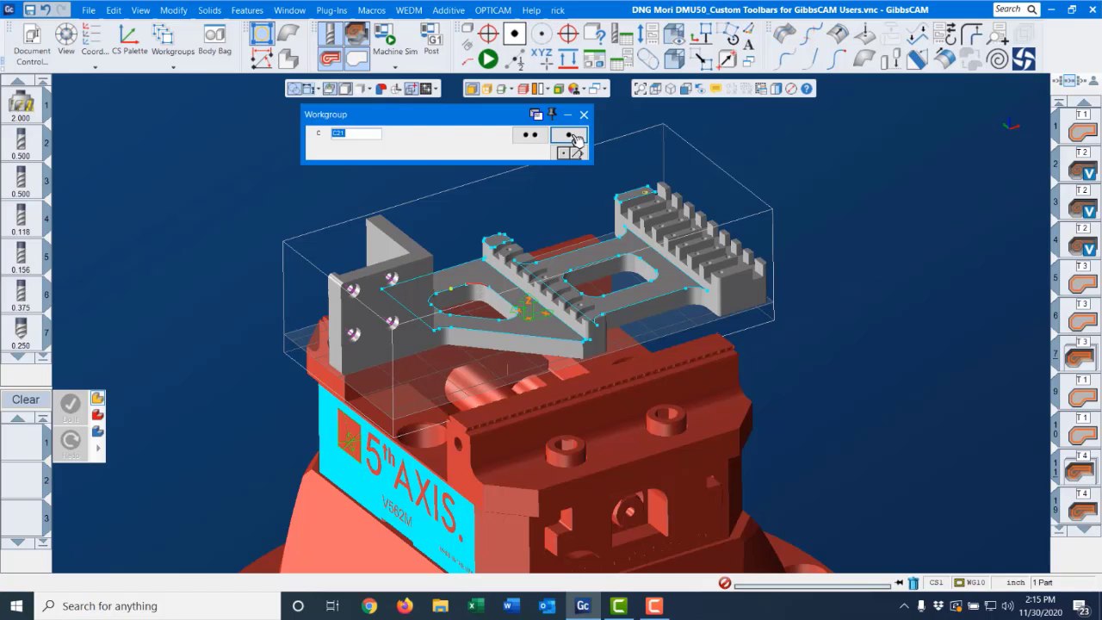
{"action": "left_click", "coordinate": [570, 137]}
- Dimension the diameter of the small hole on the far rack's end tooth and close the Workgroup palette
{"action": "scroll", "coordinate": [674, 171], "scroll_direction": "up", "scroll_amount": 2}
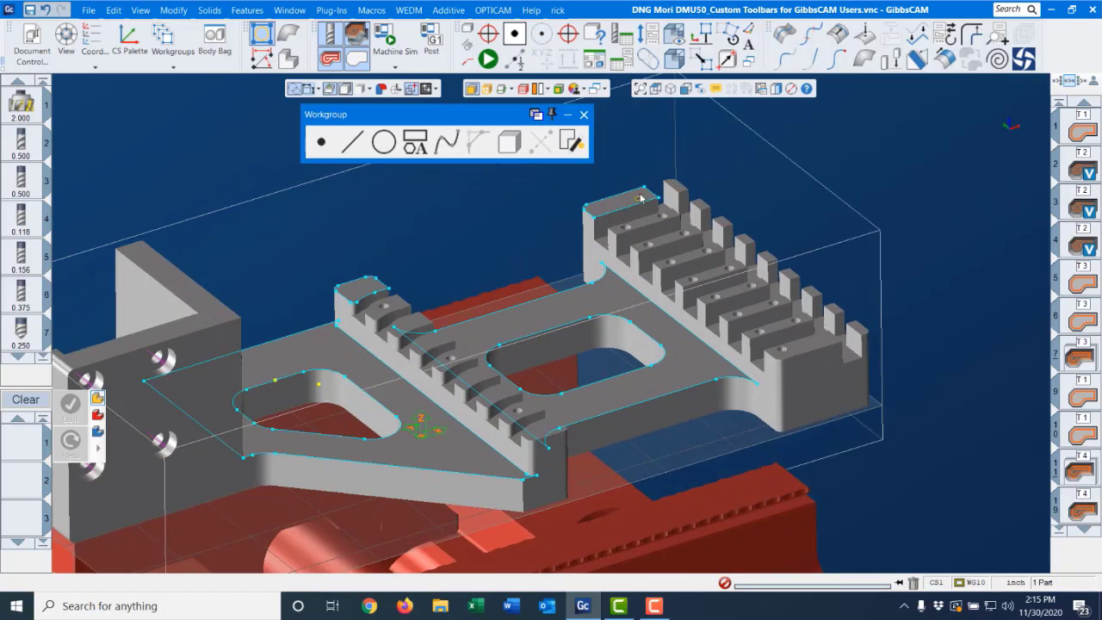
{"action": "left_click", "coordinate": [793, 91]}
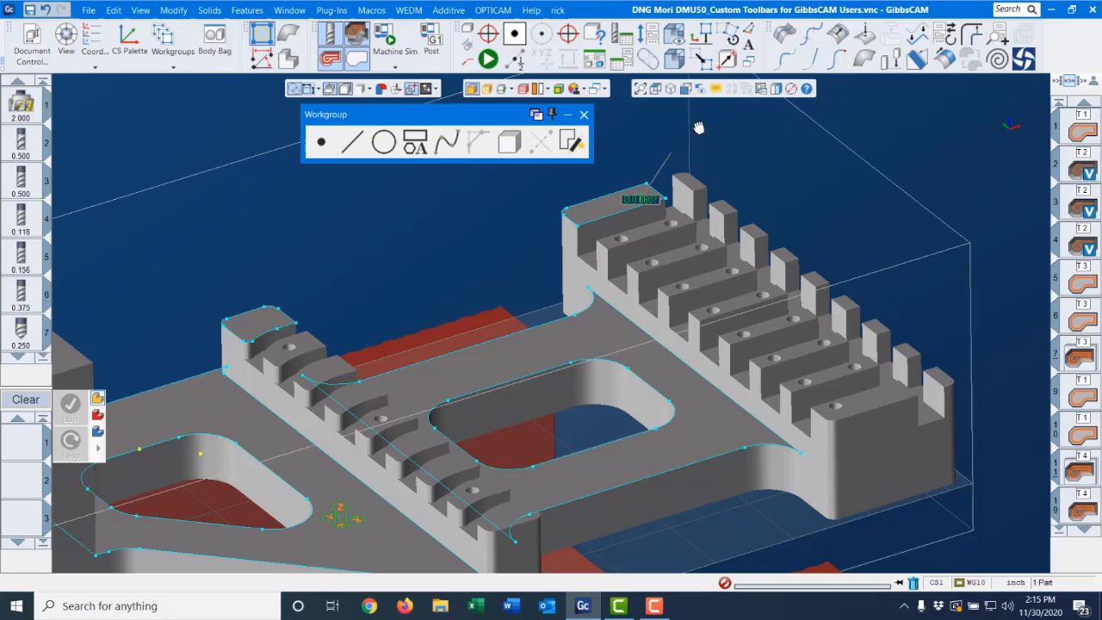
{"action": "left_click", "coordinate": [584, 114]}
{"action": "scroll", "coordinate": [503, 195], "scroll_direction": "down", "scroll_amount": 4}
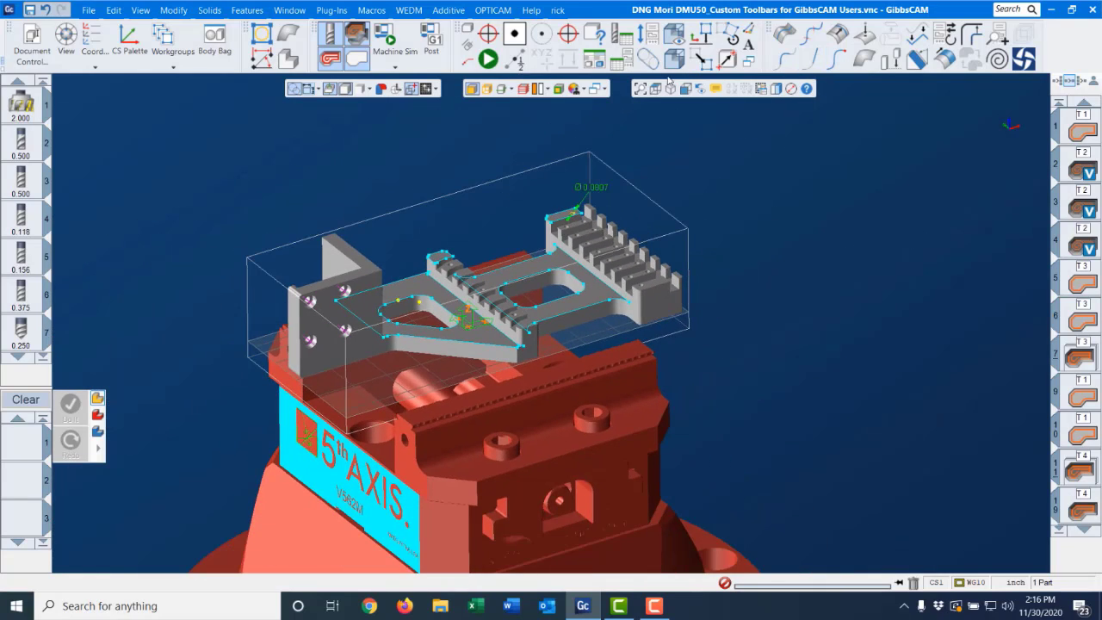
{"action": "middle_click_drag", "start_coordinate": [467, 207], "coordinate": [603, 280]}
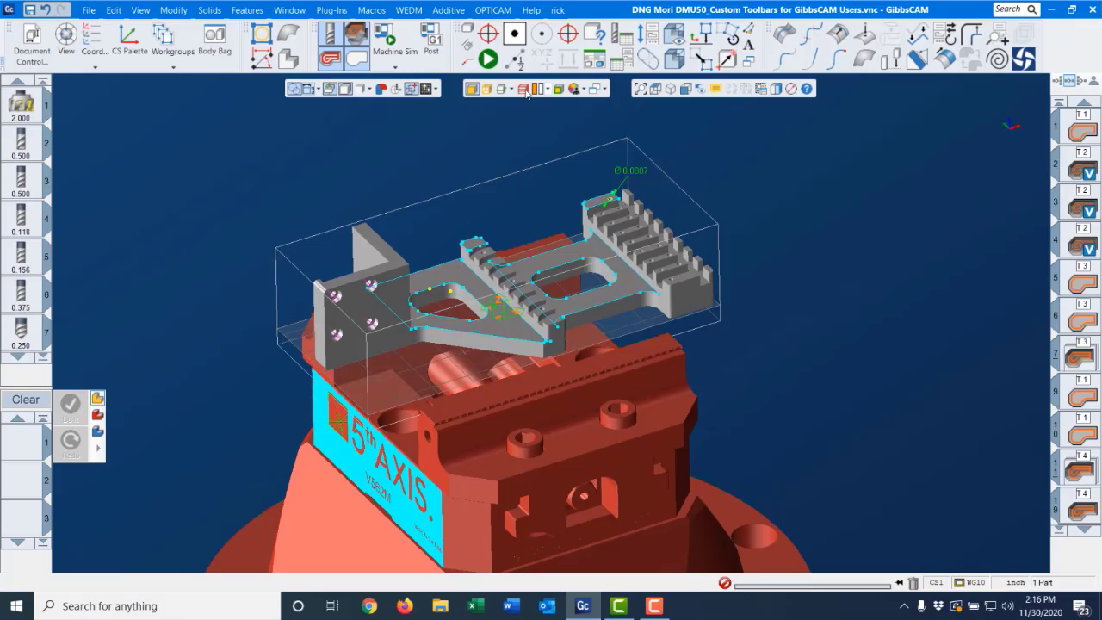
- Load a customization profile from the Custom Profiles folder under Training V12 on the Desktop, and close the customization dialog
{"action": "right_click", "coordinate": [606, 15]}
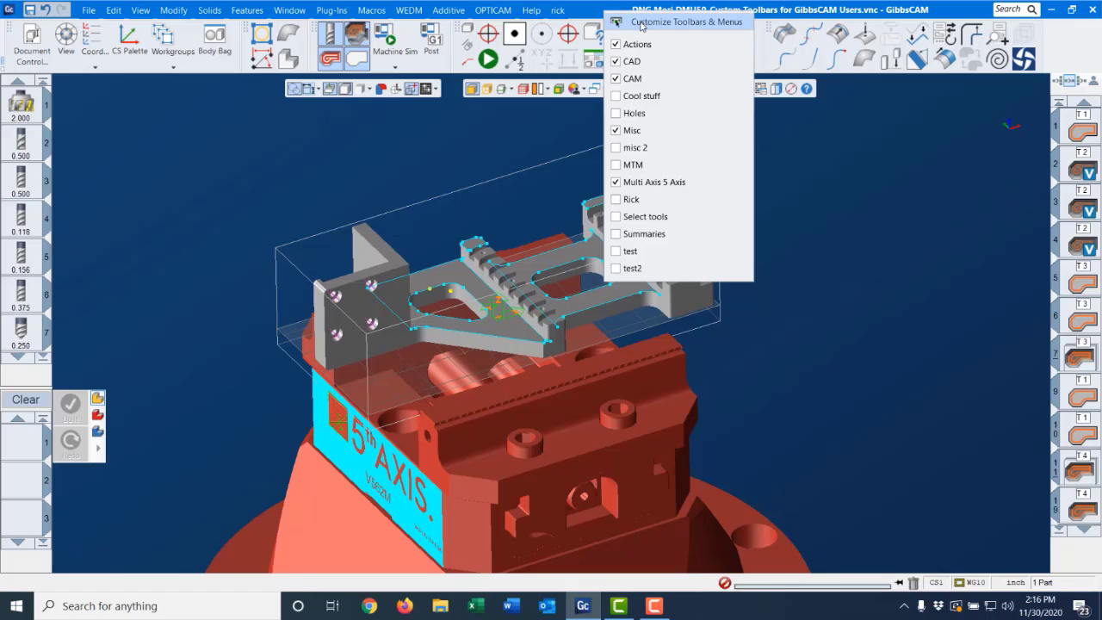
{"action": "left_click", "coordinate": [644, 21]}
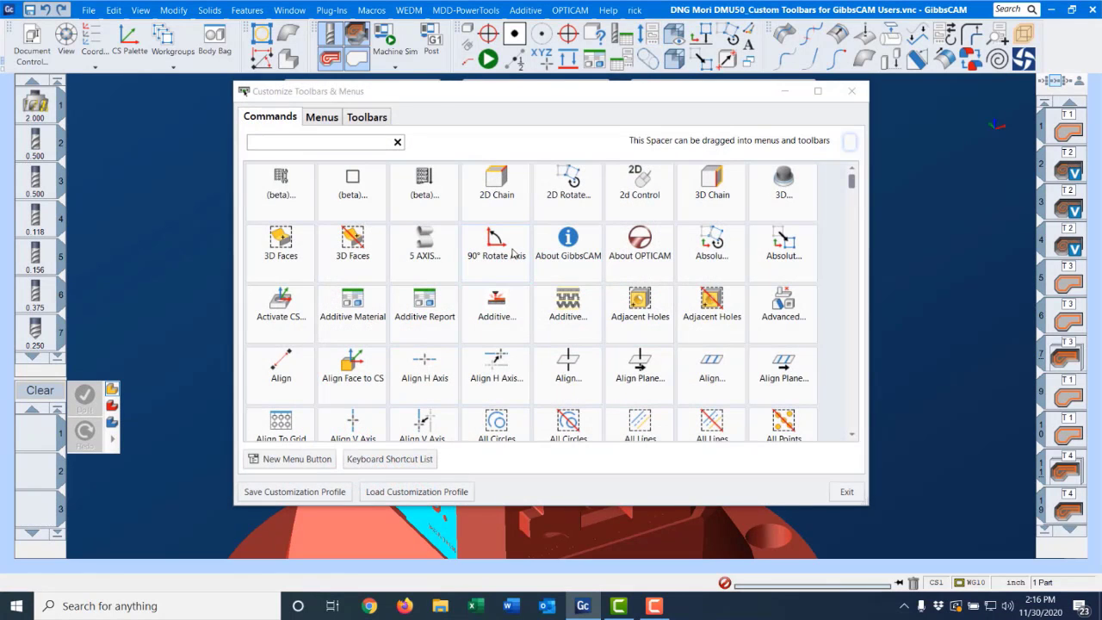
{"action": "scroll", "coordinate": [469, 371], "scroll_direction": "down", "scroll_amount": 1}
{"action": "scroll", "coordinate": [469, 357], "scroll_direction": "up", "scroll_amount": 1}
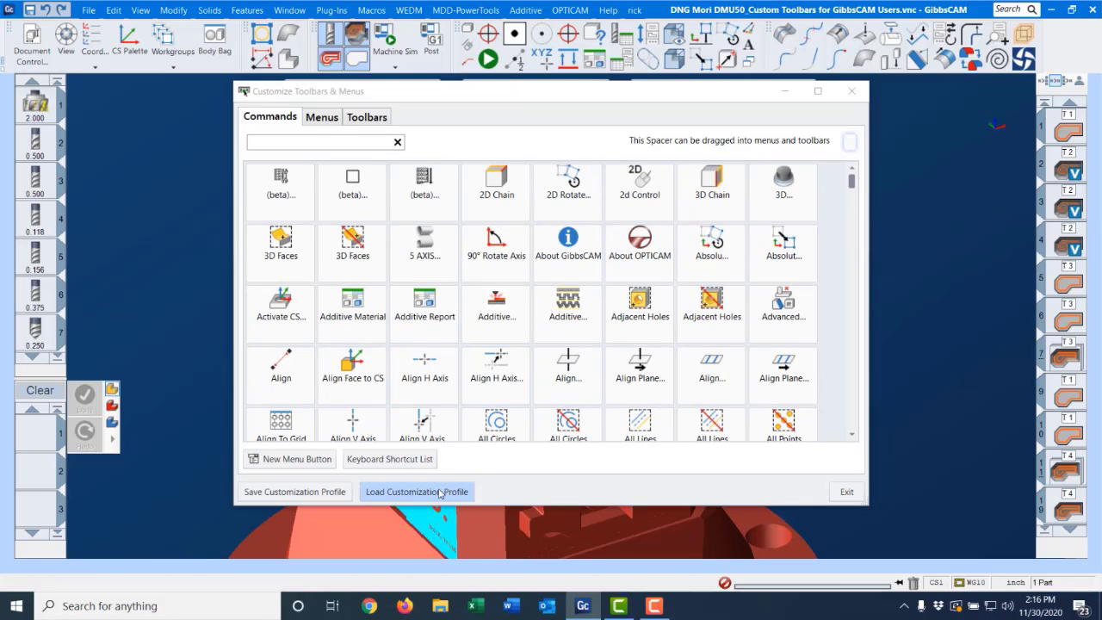
{"action": "left_click", "coordinate": [439, 492]}
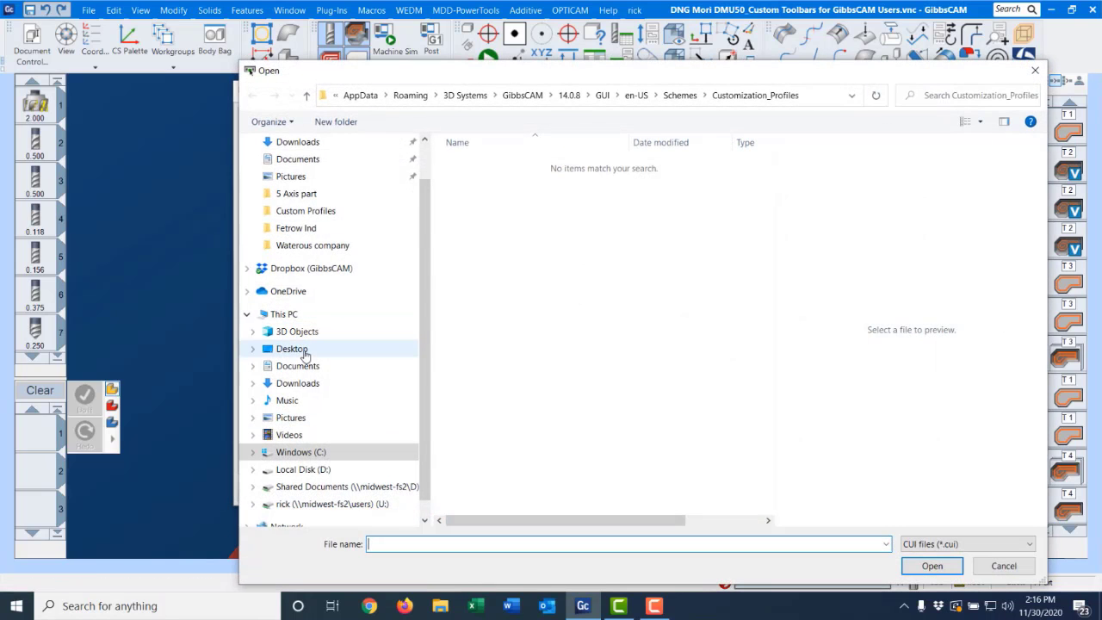
{"action": "left_click", "coordinate": [305, 354]}
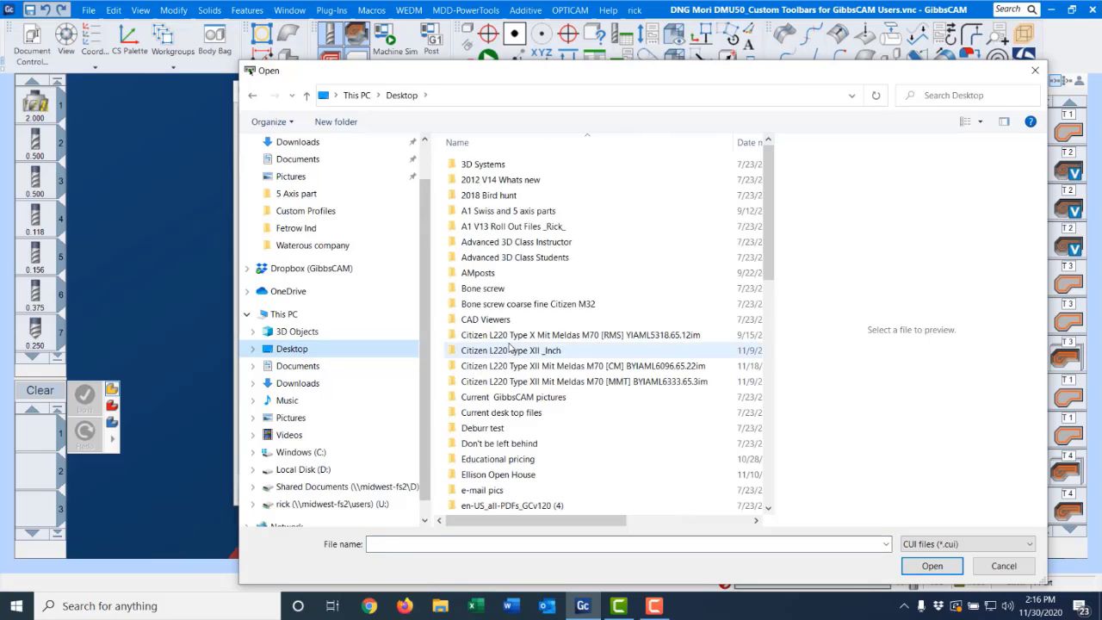
{"action": "scroll", "coordinate": [517, 379], "scroll_direction": "down", "scroll_amount": 10}
{"action": "scroll", "coordinate": [512, 414], "scroll_direction": "down", "scroll_amount": 5}
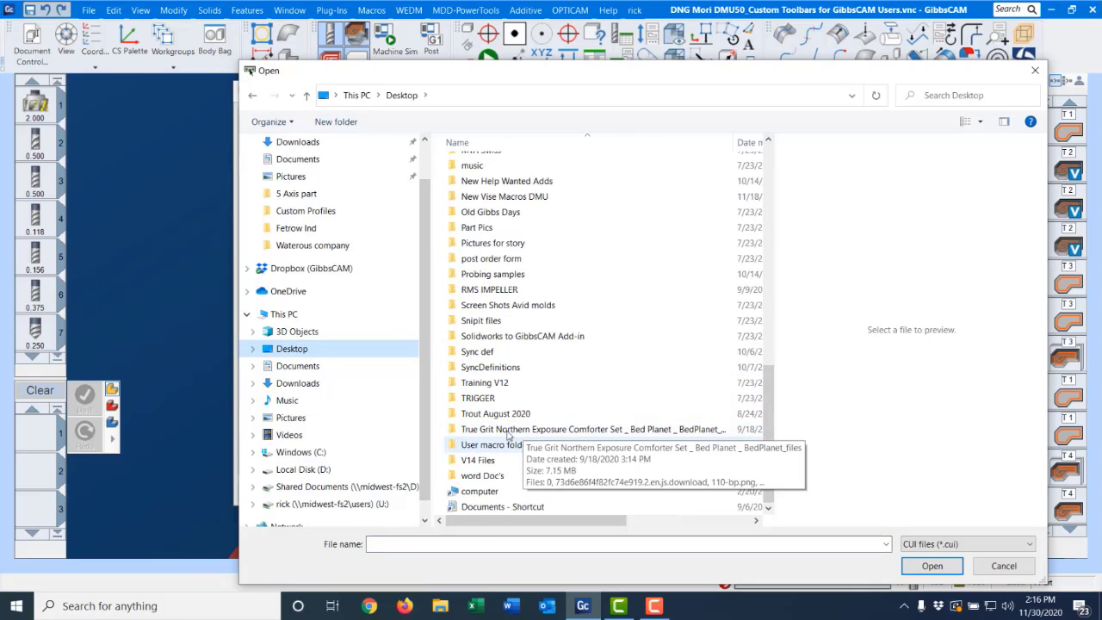
{"action": "left_click", "coordinate": [498, 384]}
{"action": "double_click", "coordinate": [498, 384]}
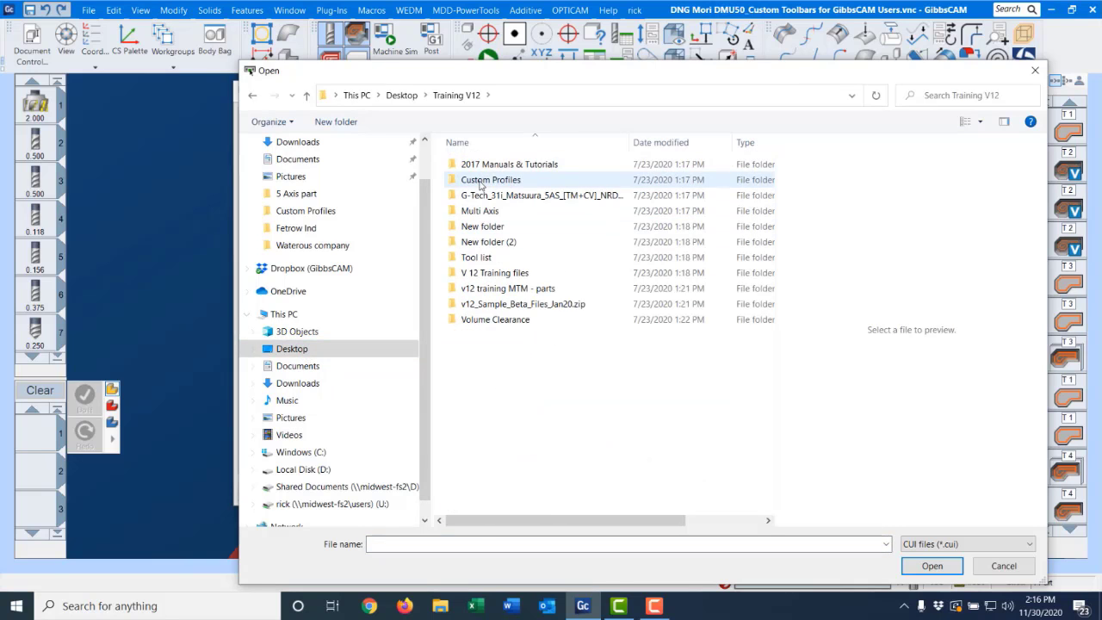
{"action": "double_click", "coordinate": [488, 178]}
{"action": "double_click", "coordinate": [491, 221]}
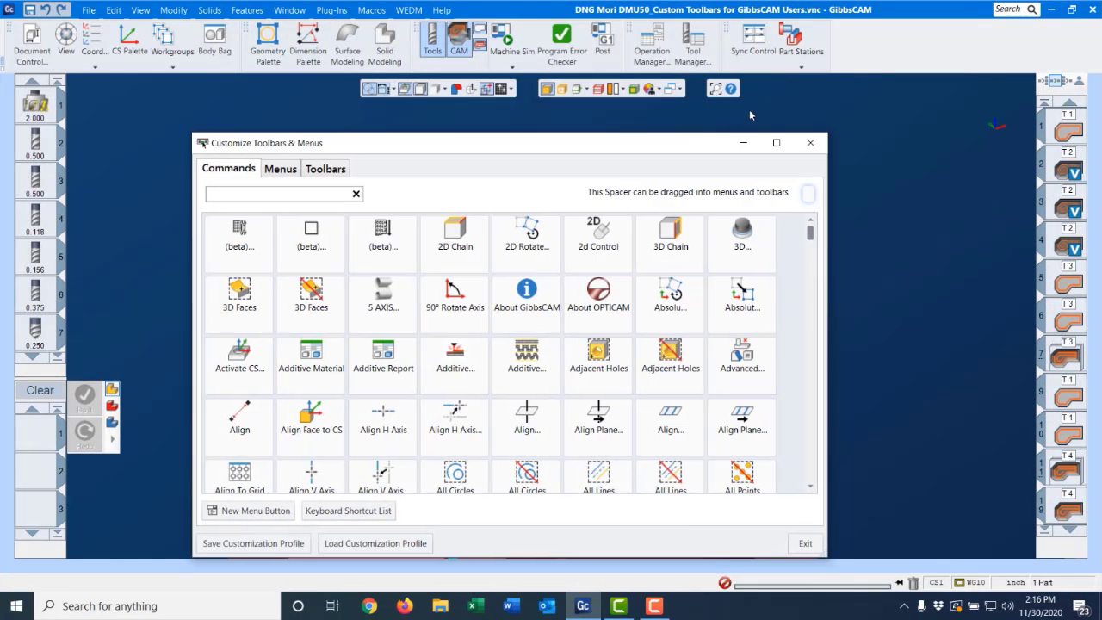
{"action": "left_click", "coordinate": [810, 143]}
- Hide the MTM and Summaries toolbars
{"action": "right_click", "coordinate": [815, 12]}
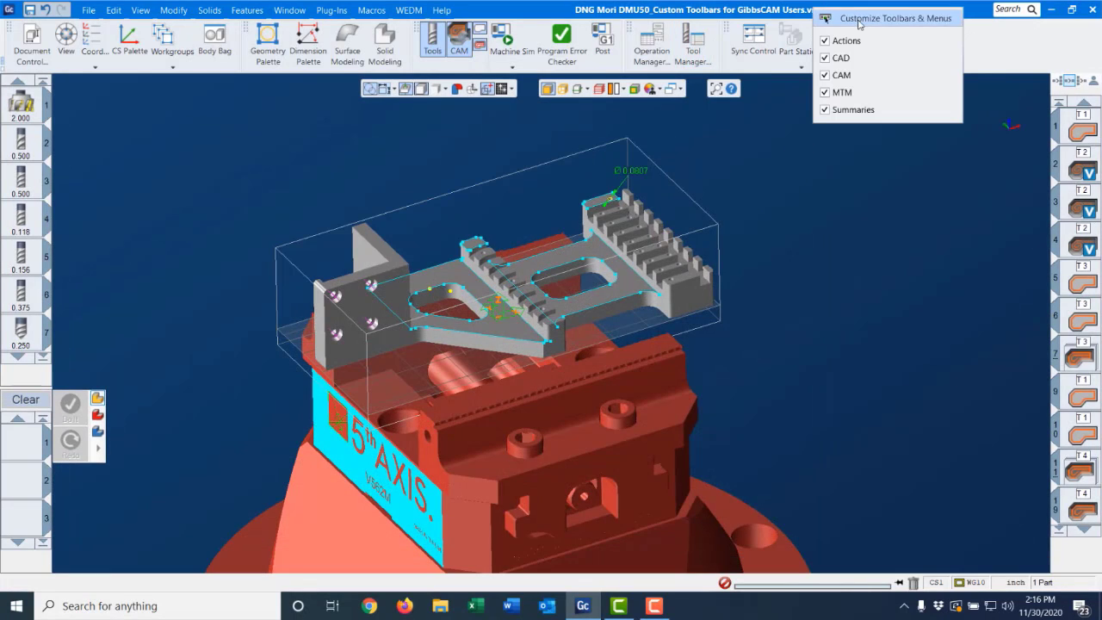
{"action": "left_click", "coordinate": [844, 92]}
{"action": "left_click", "coordinate": [853, 110]}
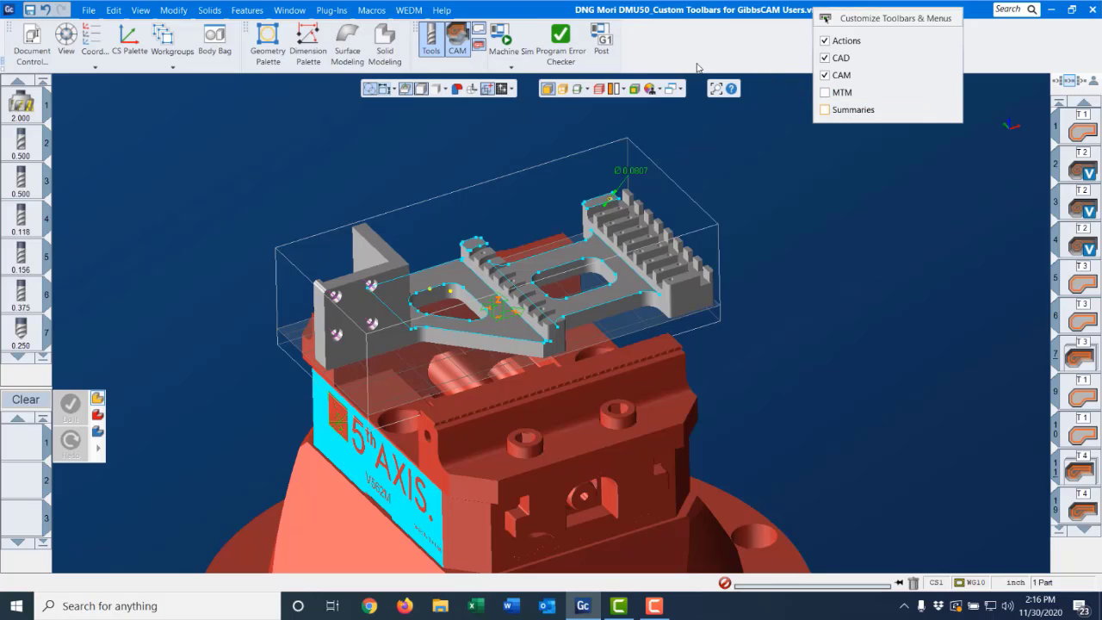
{"action": "left_click", "coordinate": [694, 49]}
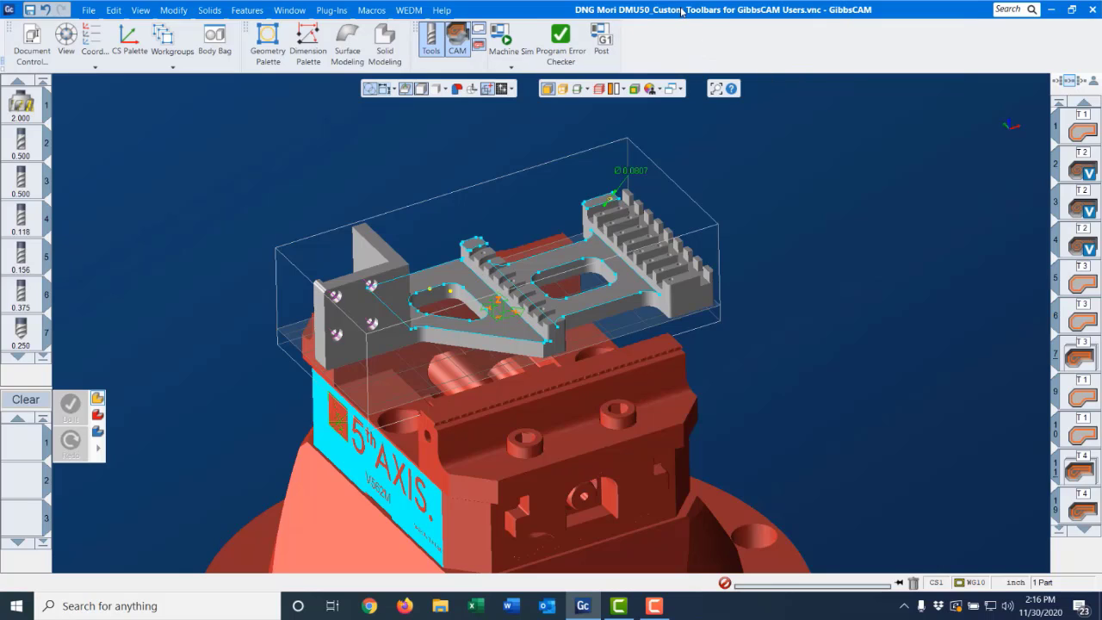
- Open the toolbar and menu customization and remove the Program Error Checker command from the CAM toolbar
{"action": "right_click", "coordinate": [681, 11]}
{"action": "left_click", "coordinate": [725, 20]}
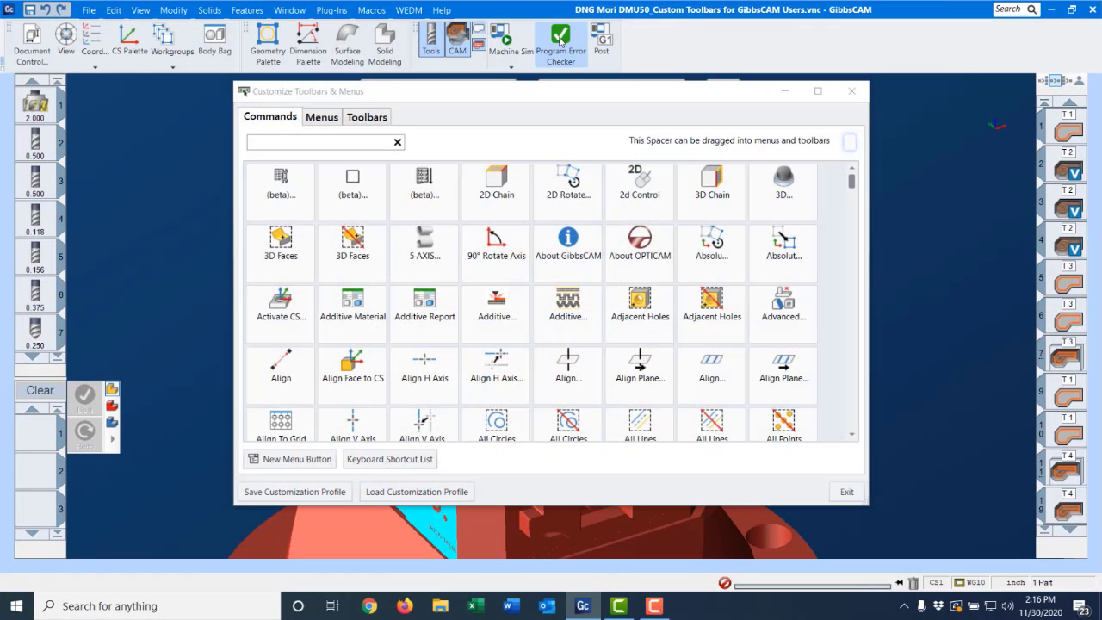
{"action": "left_click_drag", "start_coordinate": [561, 39], "coordinate": [451, 267]}
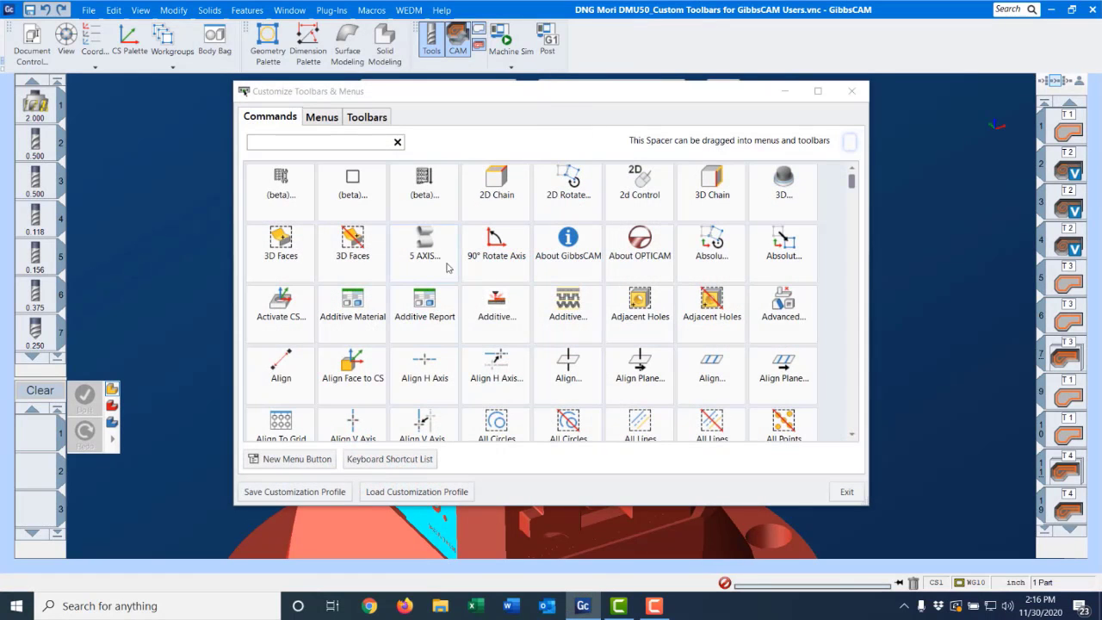
{"action": "left_click_drag", "start_coordinate": [496, 93], "coordinate": [482, 133]}
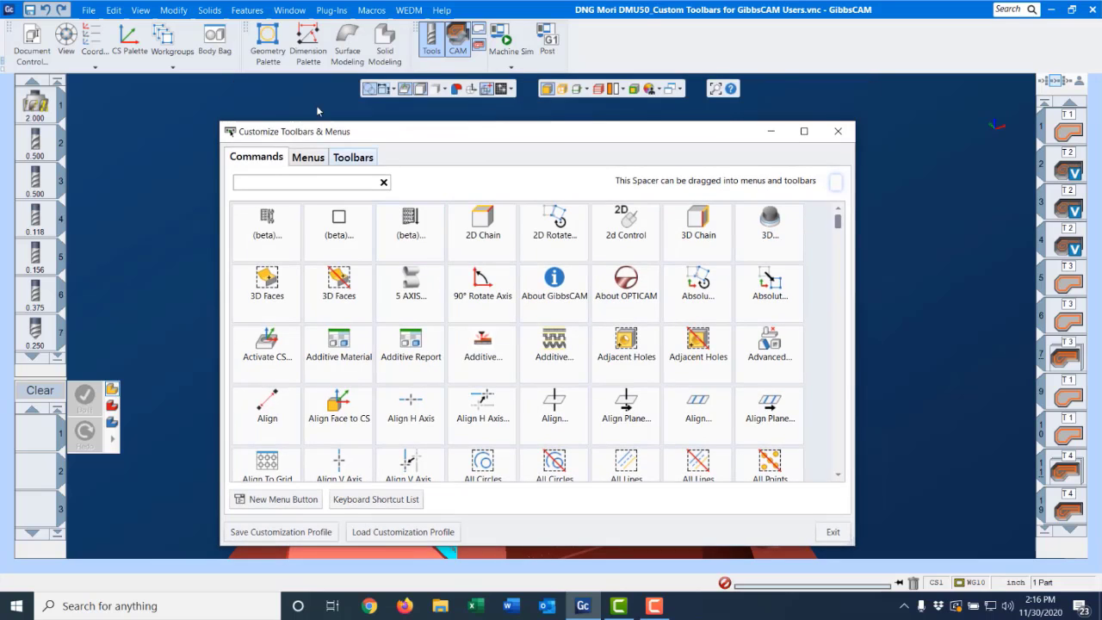
- Show the Geometry Palette, Dimension Palette, Surface Modeling and Solid Modeling commands as compact icons without text labels
{"action": "right_click", "coordinate": [249, 68]}
{"action": "left_click", "coordinate": [300, 75]}
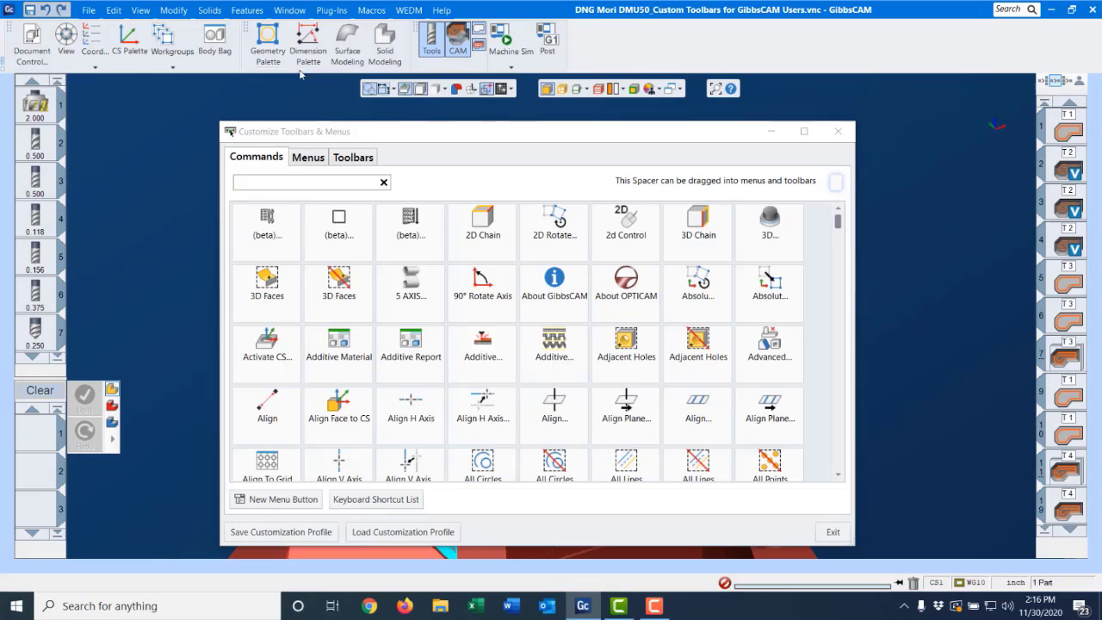
{"action": "right_click", "coordinate": [297, 48]}
{"action": "left_click", "coordinate": [314, 77]}
{"action": "right_click", "coordinate": [304, 60]}
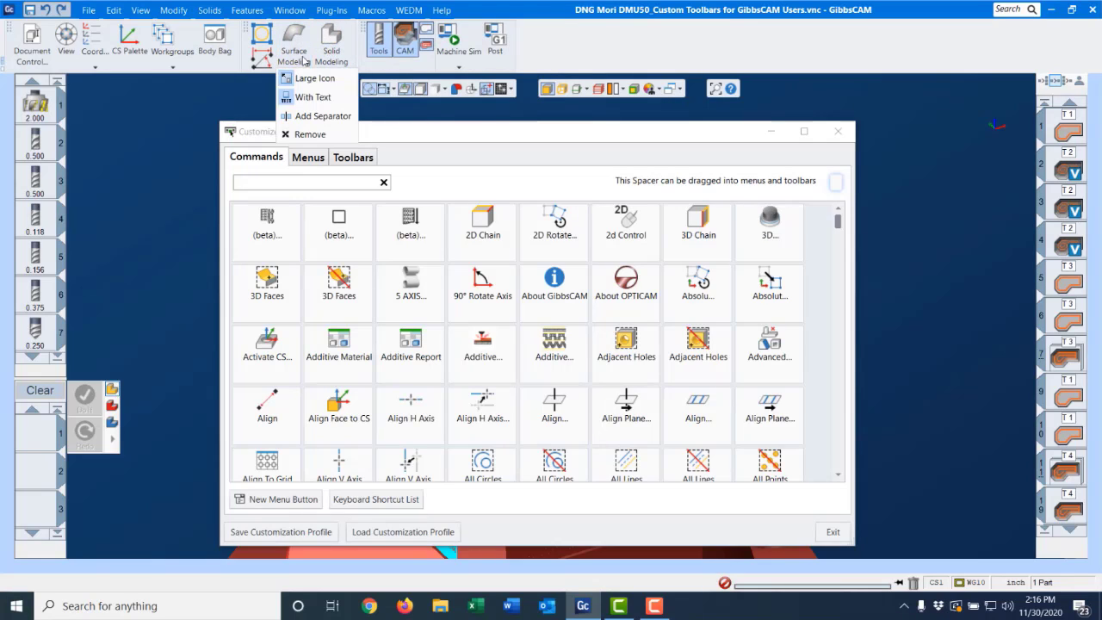
{"action": "left_click", "coordinate": [317, 98]}
{"action": "right_click", "coordinate": [323, 44]}
{"action": "left_click", "coordinate": [339, 98]}
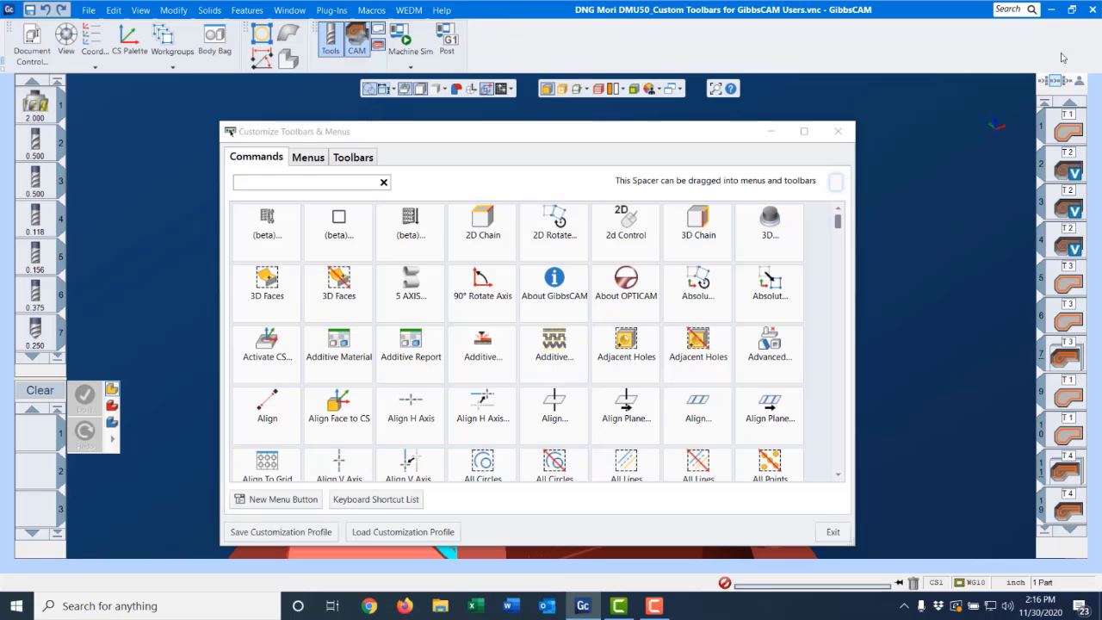
- Create a new toolbar named misc and return to the list of available commands
{"action": "left_click_drag", "start_coordinate": [405, 130], "coordinate": [406, 111]}
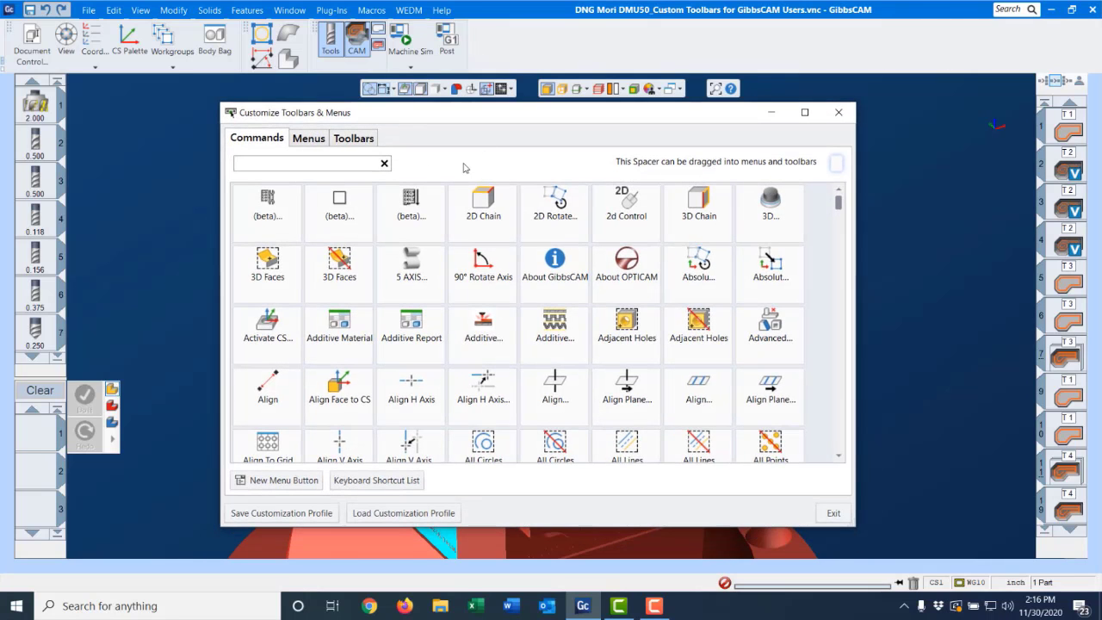
{"action": "left_click", "coordinate": [349, 140]}
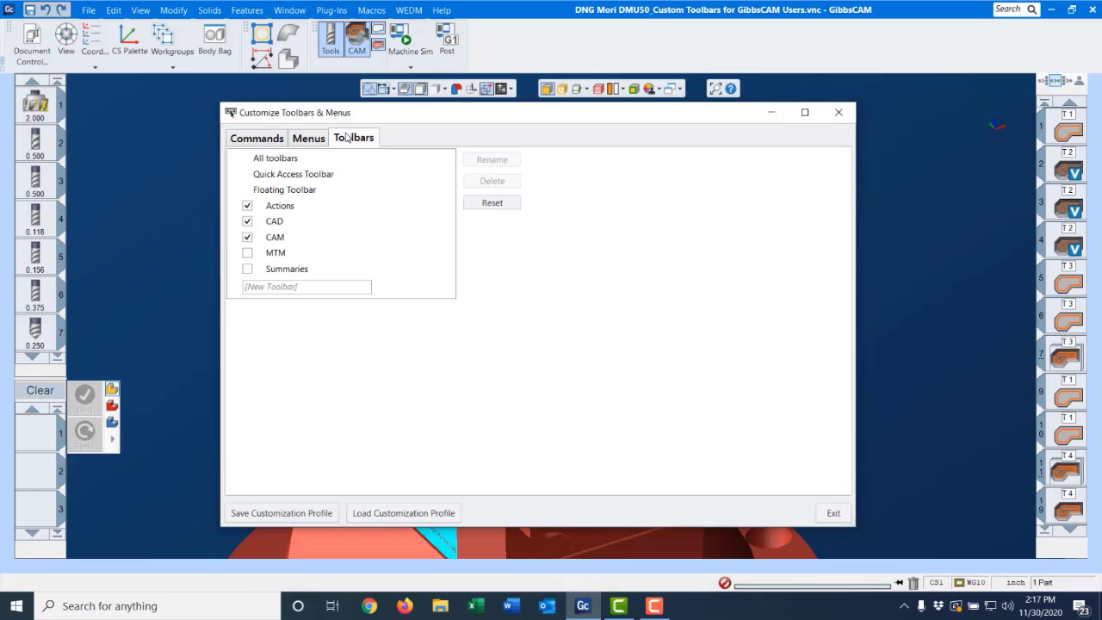
{"action": "left_click", "coordinate": [295, 286]}
{"action": "type", "text": "mis"}
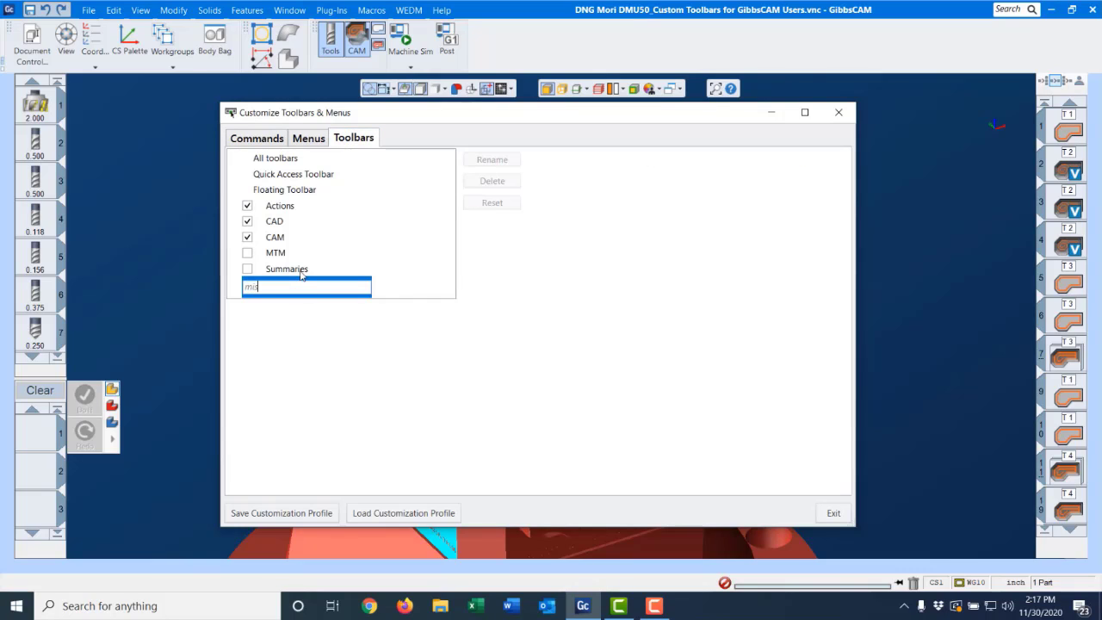
{"action": "type", "text": "c"}
{"action": "key", "text": "Return"}
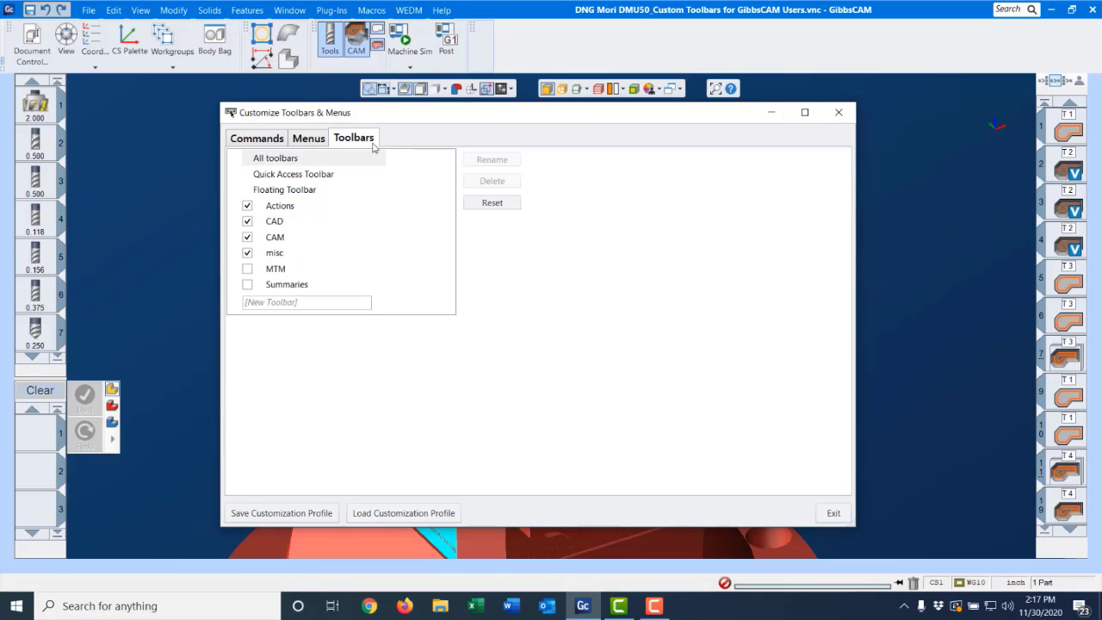
{"action": "left_click", "coordinate": [256, 138]}
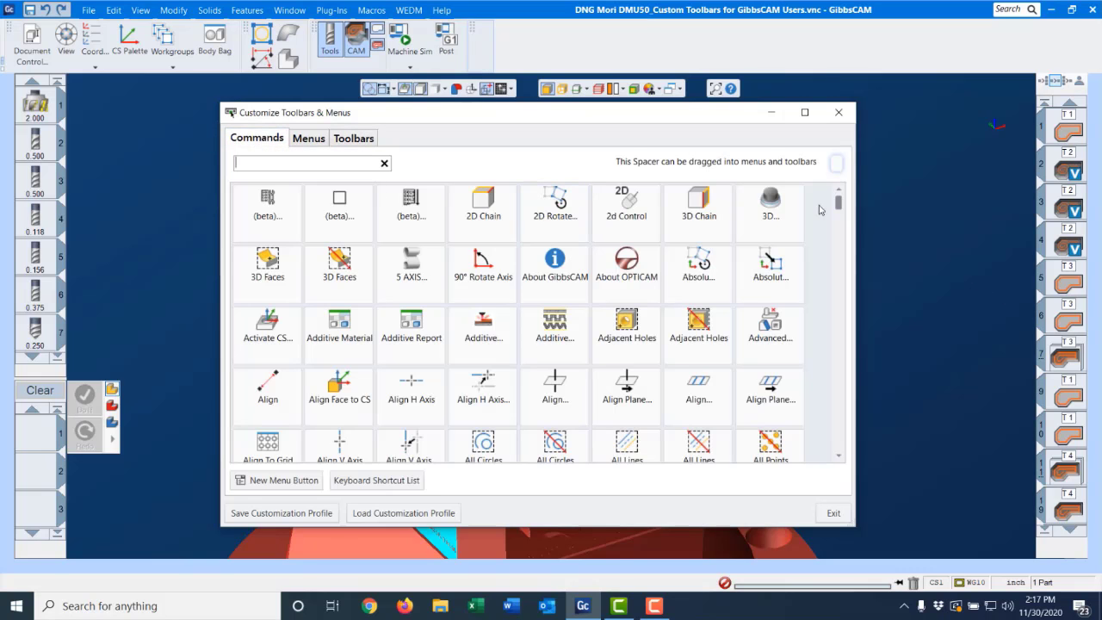
- Find the Show Position and 2D Rotate commands and add them to the misc toolbar
{"action": "mouse_move", "coordinate": [839, 204]}
{"action": "left_mouse_down"}
{"action": "mouse_move", "coordinate": [844, 326]}
{"action": "mouse_move", "coordinate": [839, 183]}
{"action": "left_mouse_up"}
{"action": "left_click", "coordinate": [278, 161]}
{"action": "type", "text": "show"}
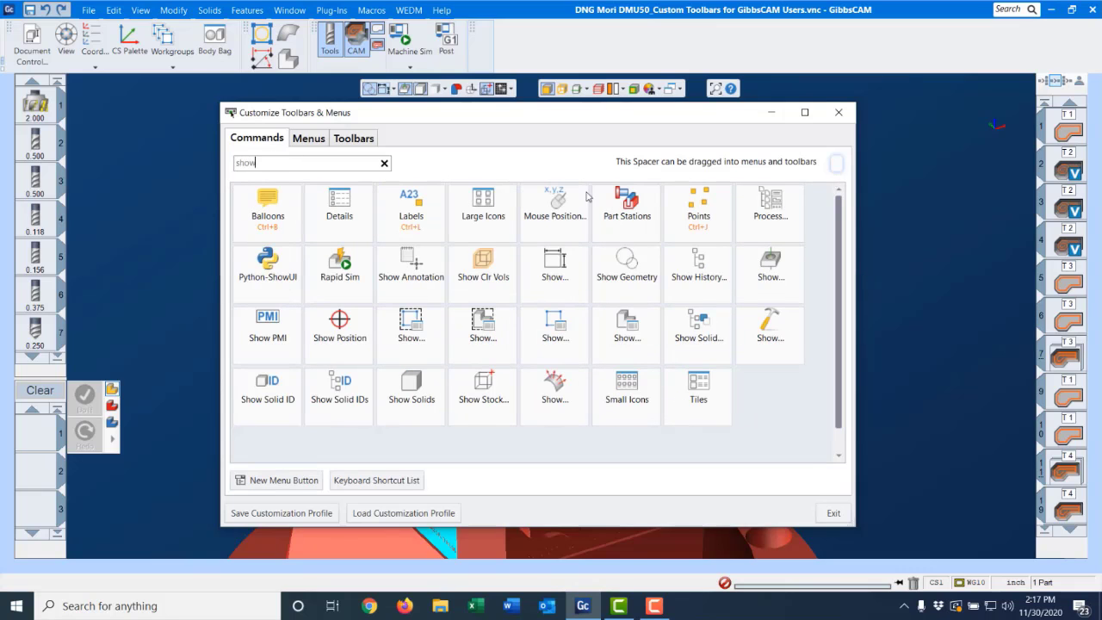
{"action": "left_click_drag", "start_coordinate": [344, 324], "coordinate": [483, 53]}
{"action": "double_click", "coordinate": [282, 163]}
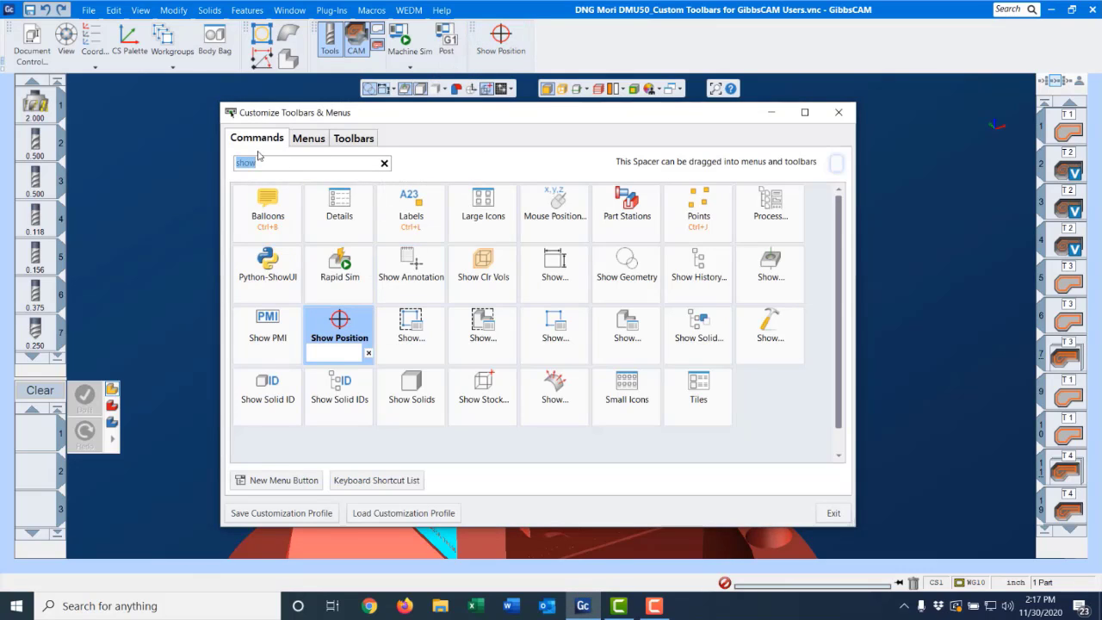
{"action": "type", "text": "2d"}
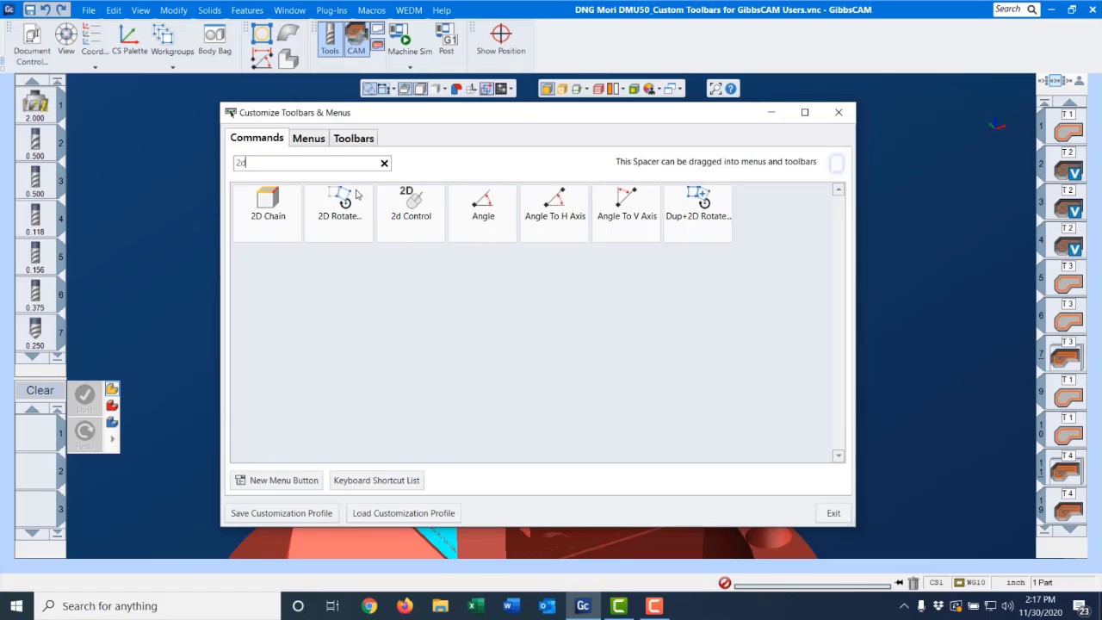
{"action": "left_click_drag", "start_coordinate": [358, 195], "coordinate": [551, 41]}
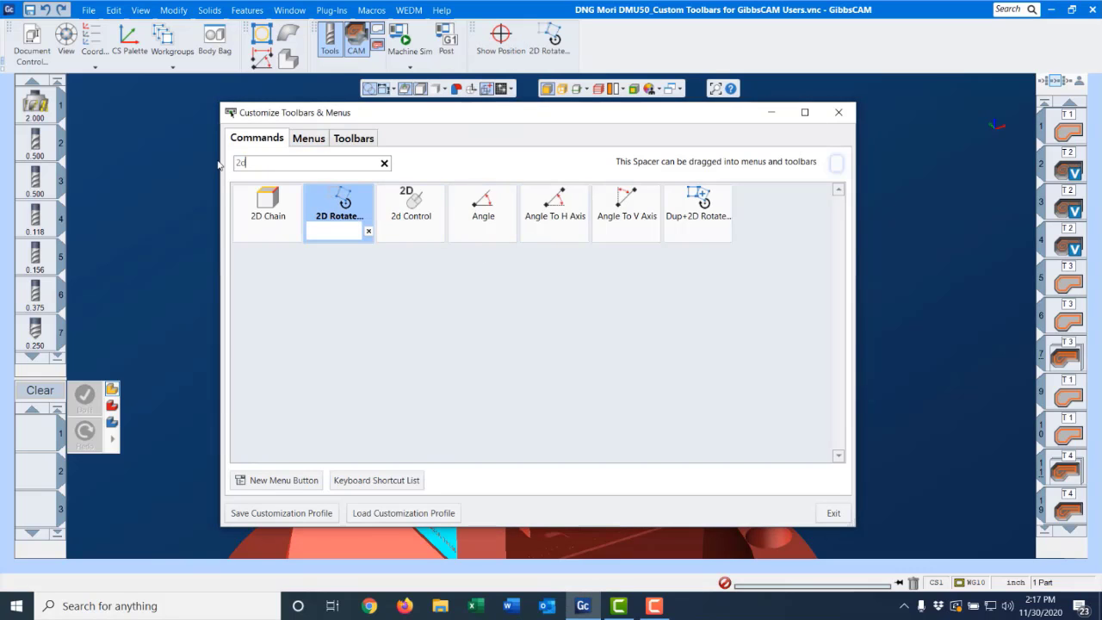
- Find the Translate and Move Part Origin commands and add them to the misc toolbar
{"action": "left_click_drag", "start_coordinate": [218, 166], "coordinate": [223, 150]}
{"action": "type", "text": "trans"}
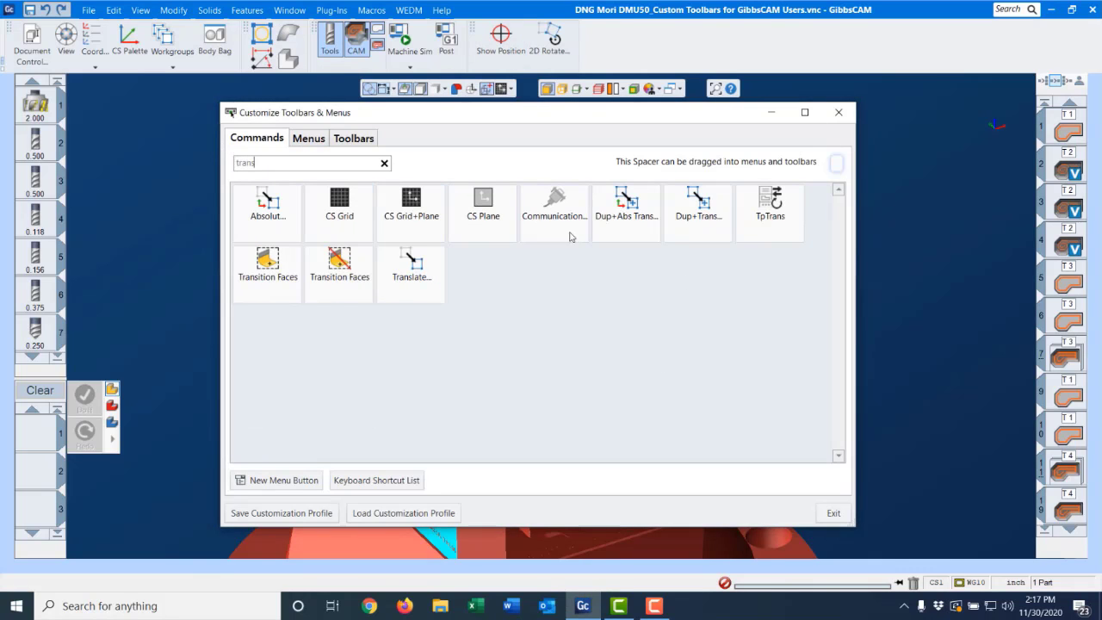
{"action": "left_click_drag", "start_coordinate": [411, 263], "coordinate": [573, 41]}
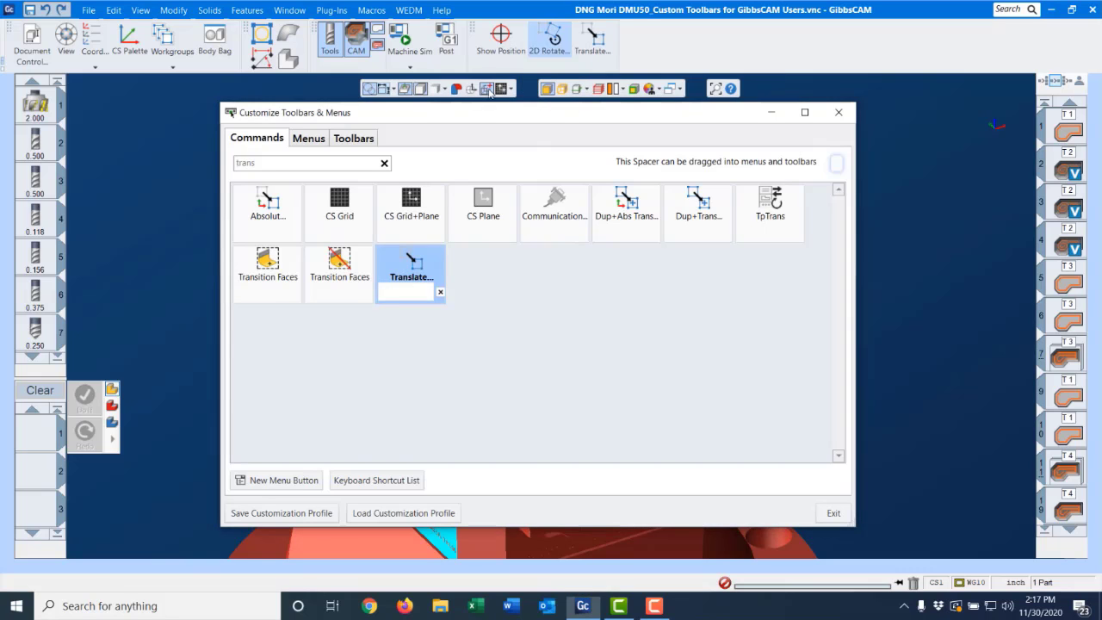
{"action": "left_click_drag", "start_coordinate": [281, 164], "coordinate": [235, 150]}
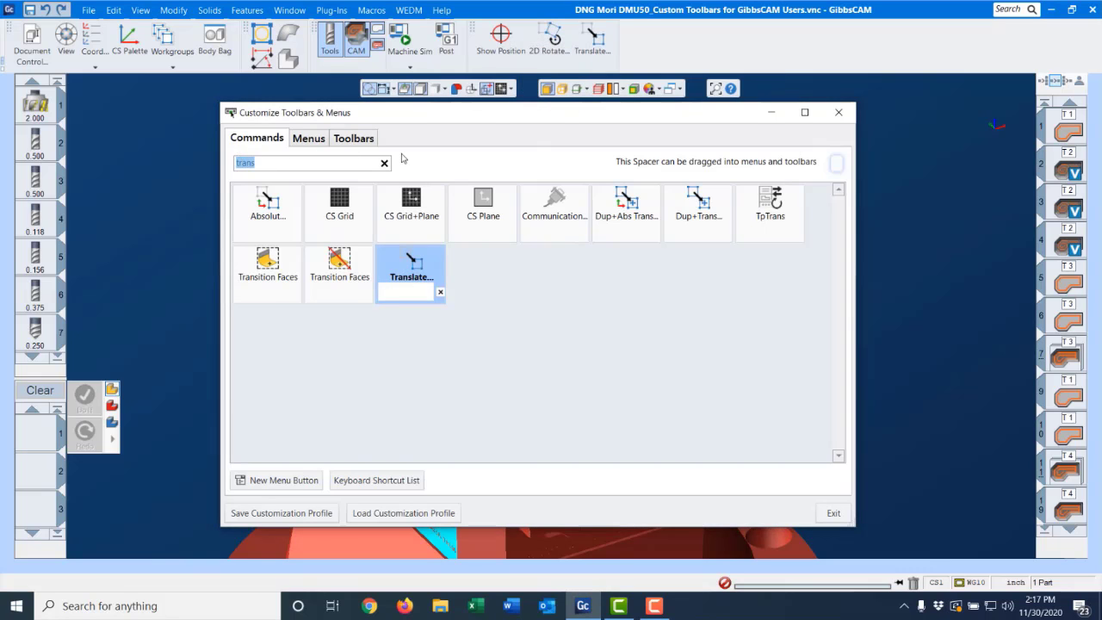
{"action": "type", "text": "move p"}
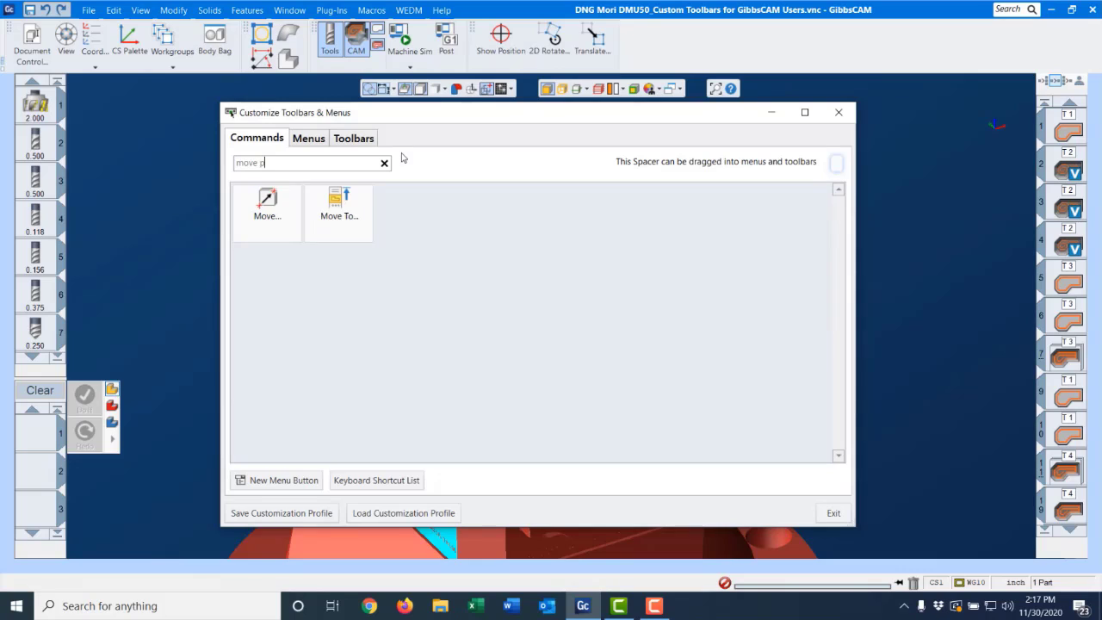
{"action": "left_click_drag", "start_coordinate": [267, 207], "coordinate": [629, 41]}
- Add the Mid-Point and Center Point commands to the misc toolbar after Move Part Origin
{"action": "left_click_drag", "start_coordinate": [265, 162], "coordinate": [225, 151]}
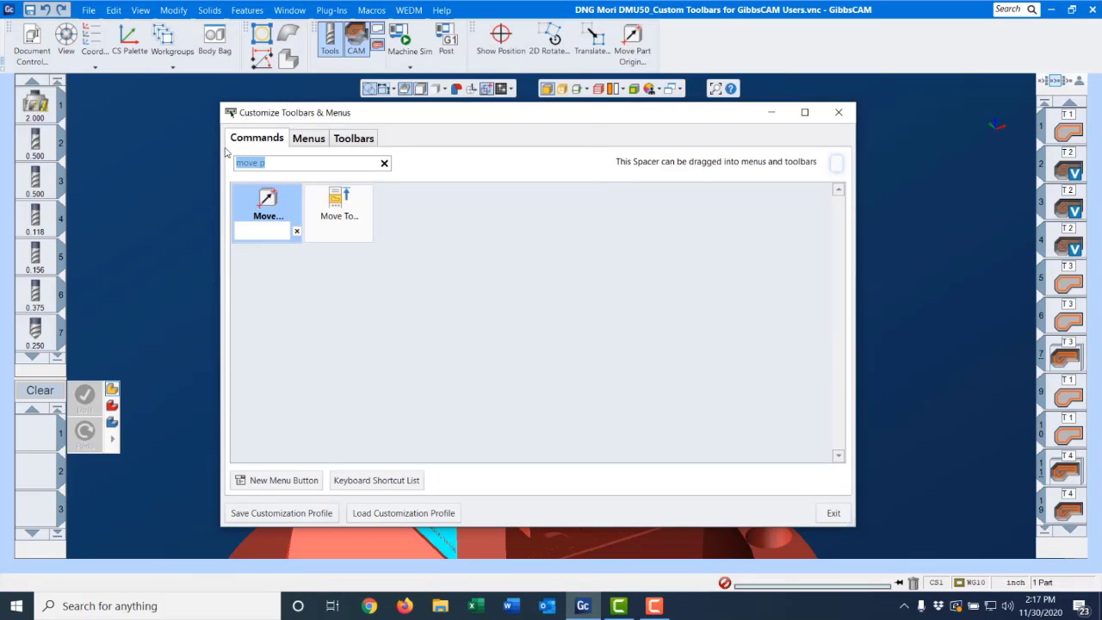
{"action": "key", "text": "BackSpace"}
{"action": "type", "text": "mid"}
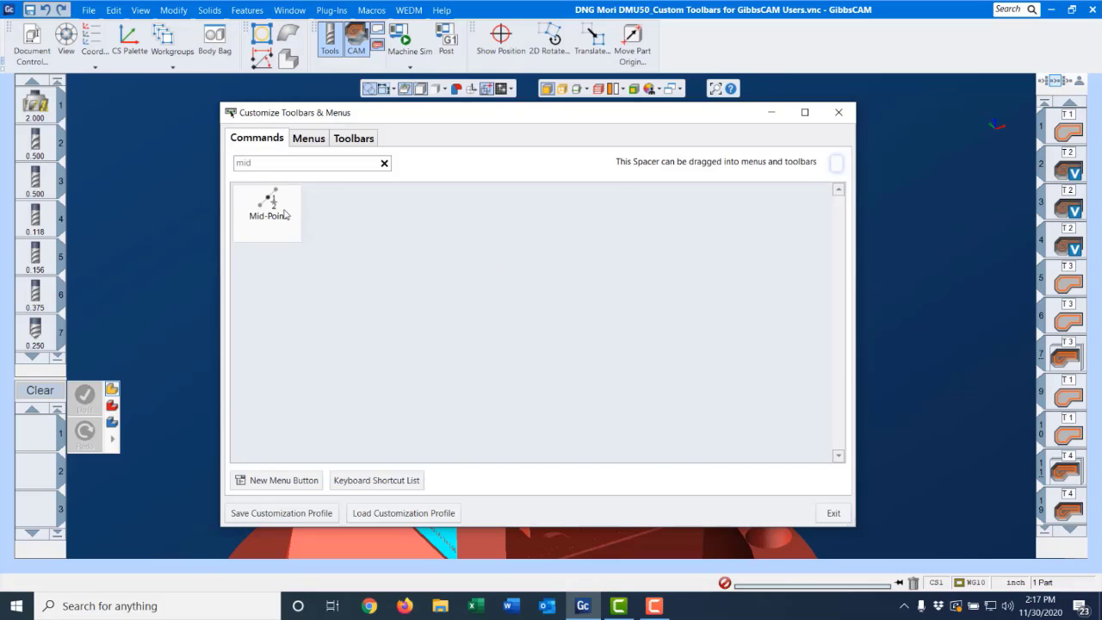
{"action": "left_click_drag", "start_coordinate": [285, 215], "coordinate": [673, 39]}
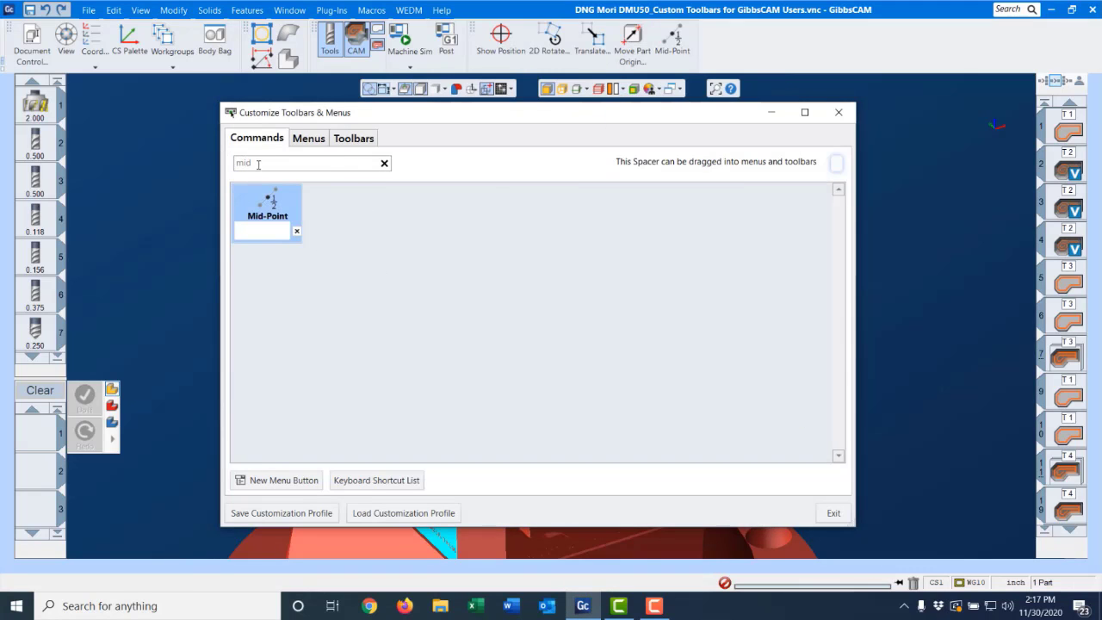
{"action": "left_click_drag", "start_coordinate": [257, 164], "coordinate": [234, 168]}
{"action": "key", "text": "BackSpace"}
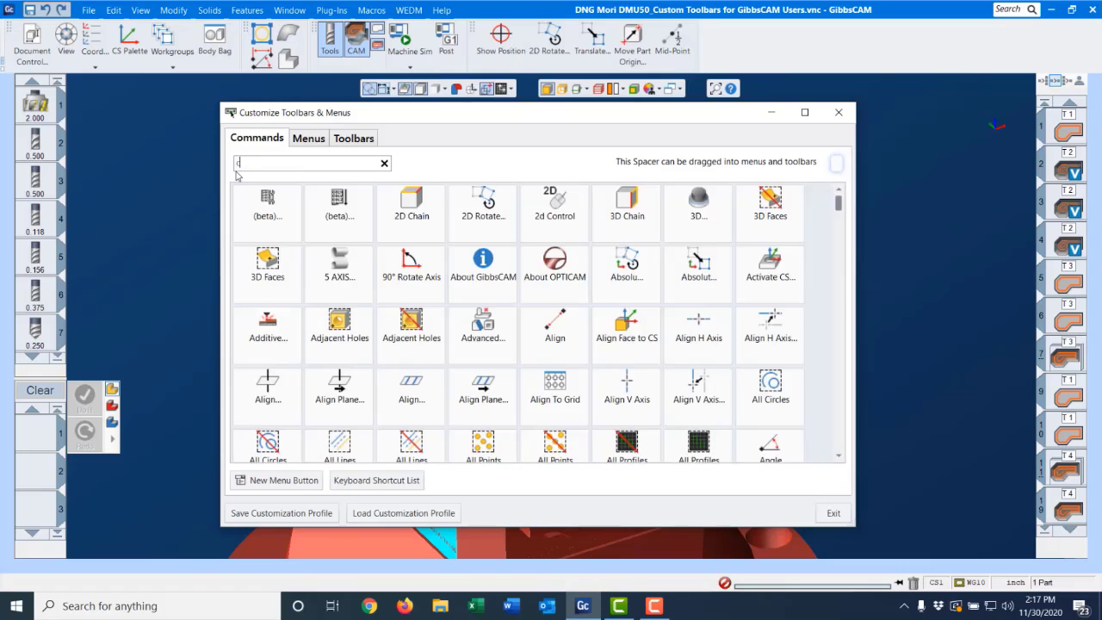
{"action": "type", "text": "cir"}
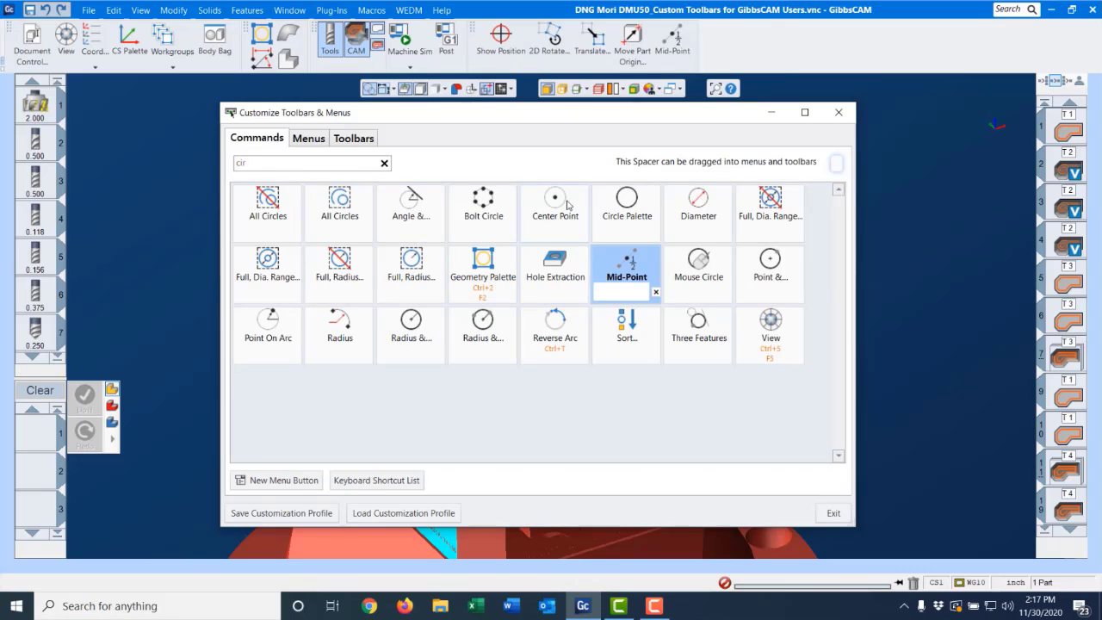
{"action": "left_click_drag", "start_coordinate": [567, 205], "coordinate": [684, 43]}
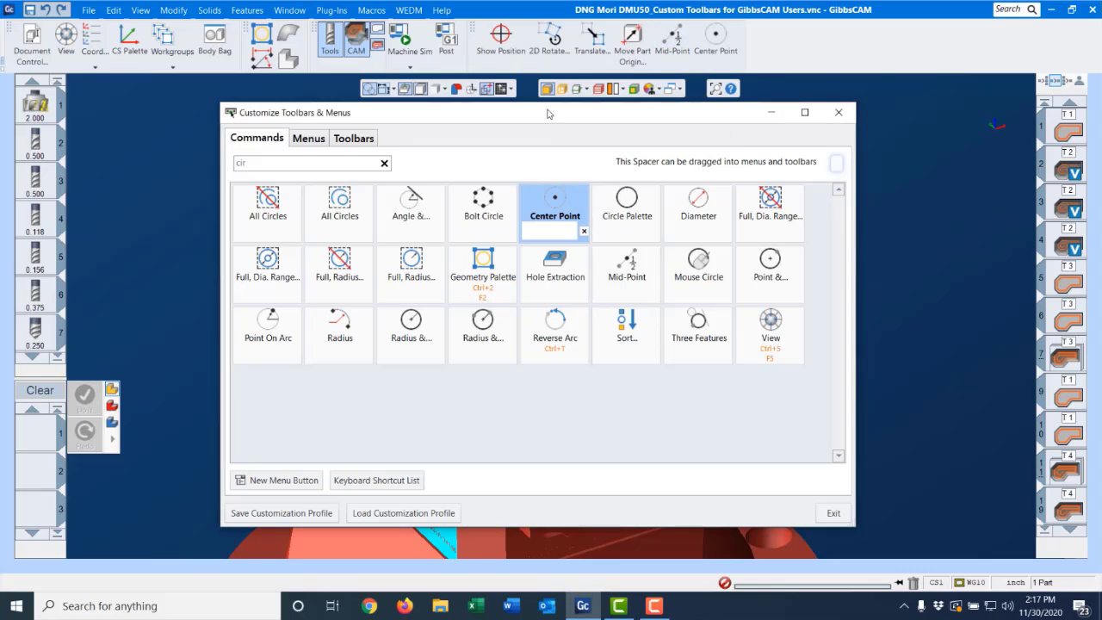
- Search the commands for "point" and add the CreatePointOnF... command at the end of the misc toolbar
{"action": "double_click", "coordinate": [243, 161]}
{"action": "type", "text": "point"}
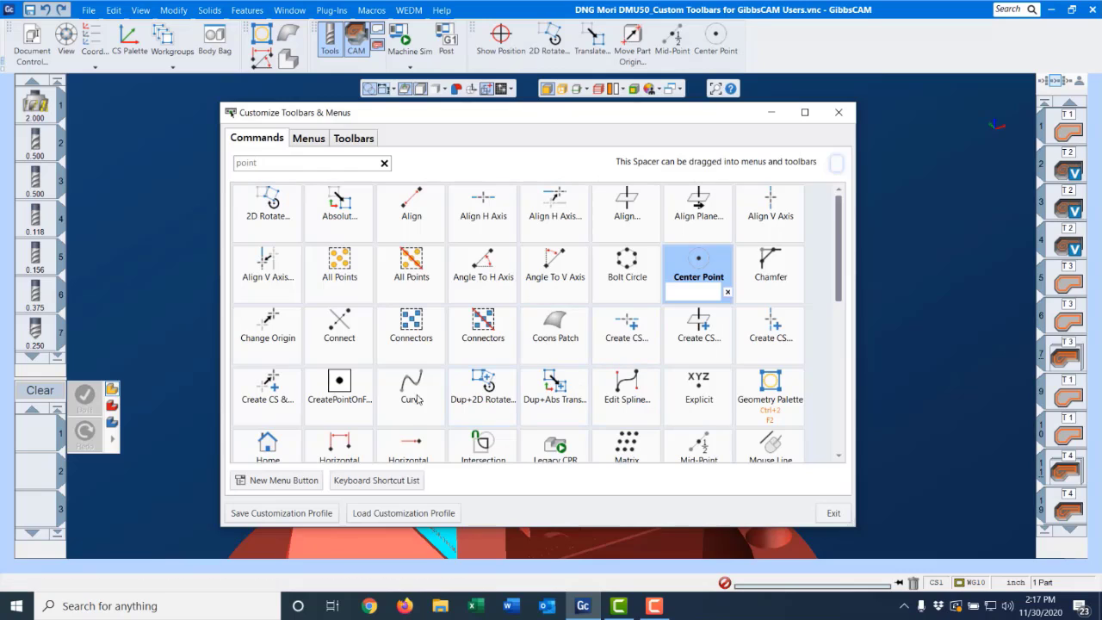
{"action": "left_click_drag", "start_coordinate": [334, 383], "coordinate": [720, 67]}
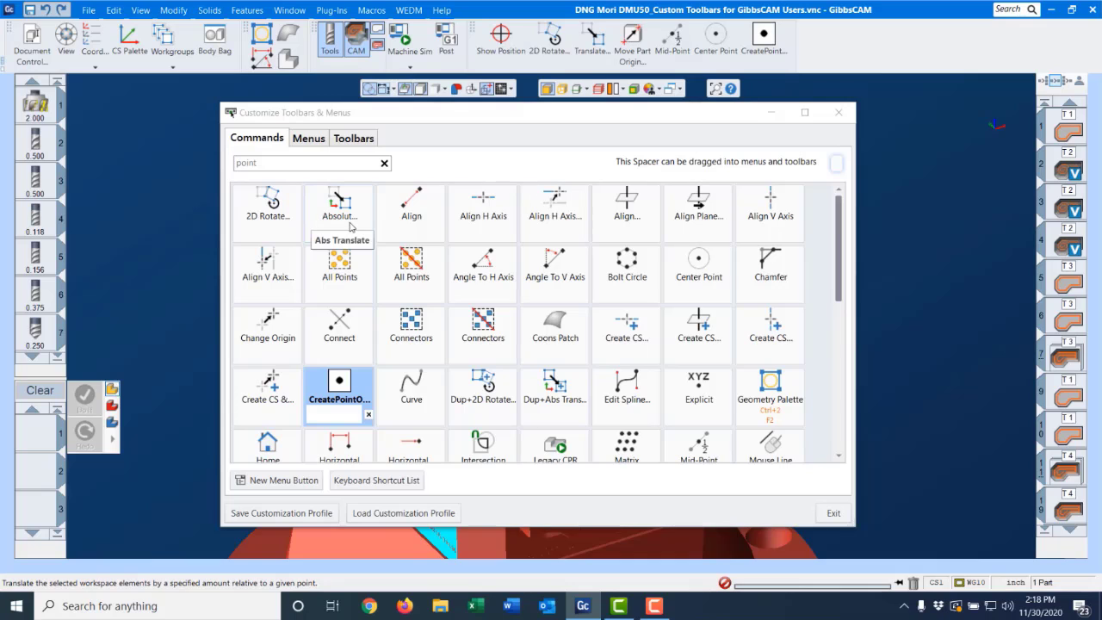
- Remove the text labels from the CreatePointOnF..., Center Point and Mid-Point commands on the misc toolbar
{"action": "left_click", "coordinate": [265, 138]}
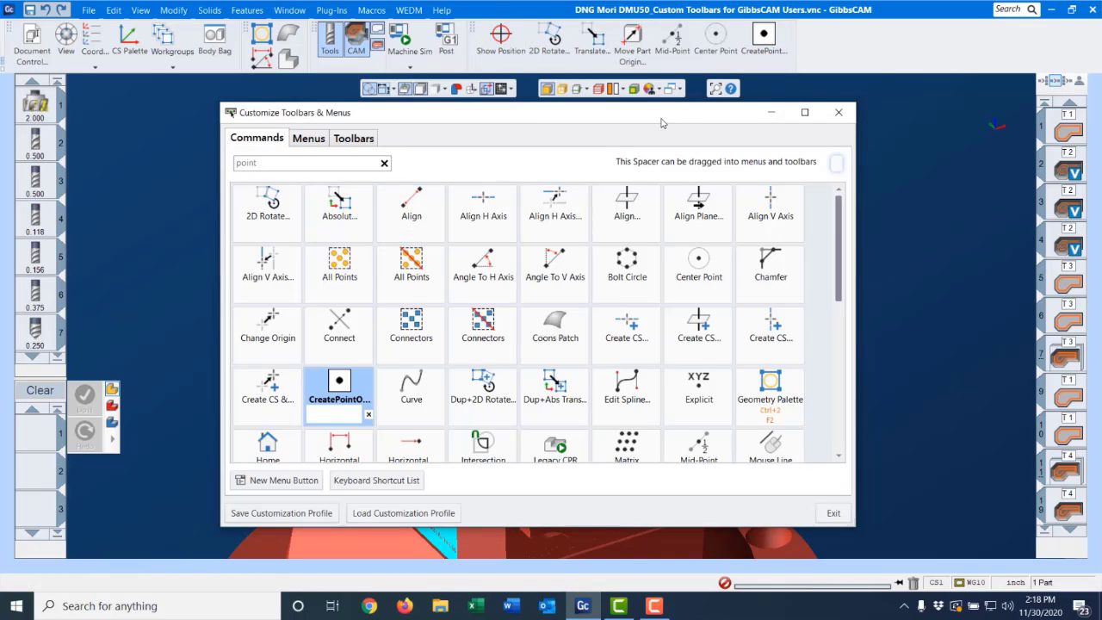
{"action": "left_click_drag", "start_coordinate": [661, 123], "coordinate": [642, 150]}
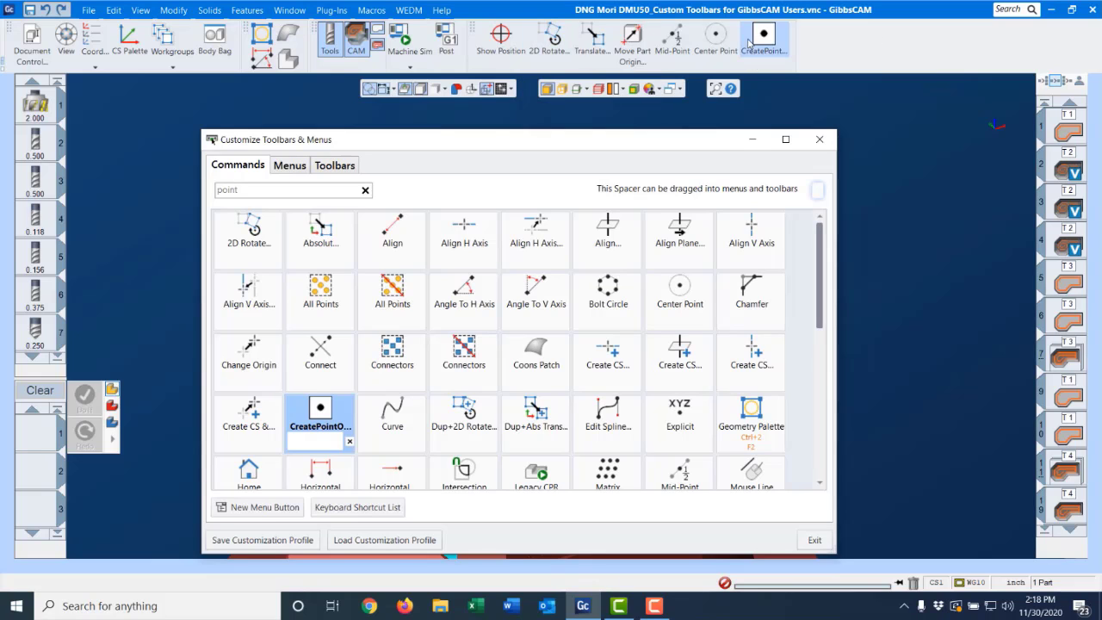
{"action": "left_click_drag", "start_coordinate": [535, 150], "coordinate": [536, 133]}
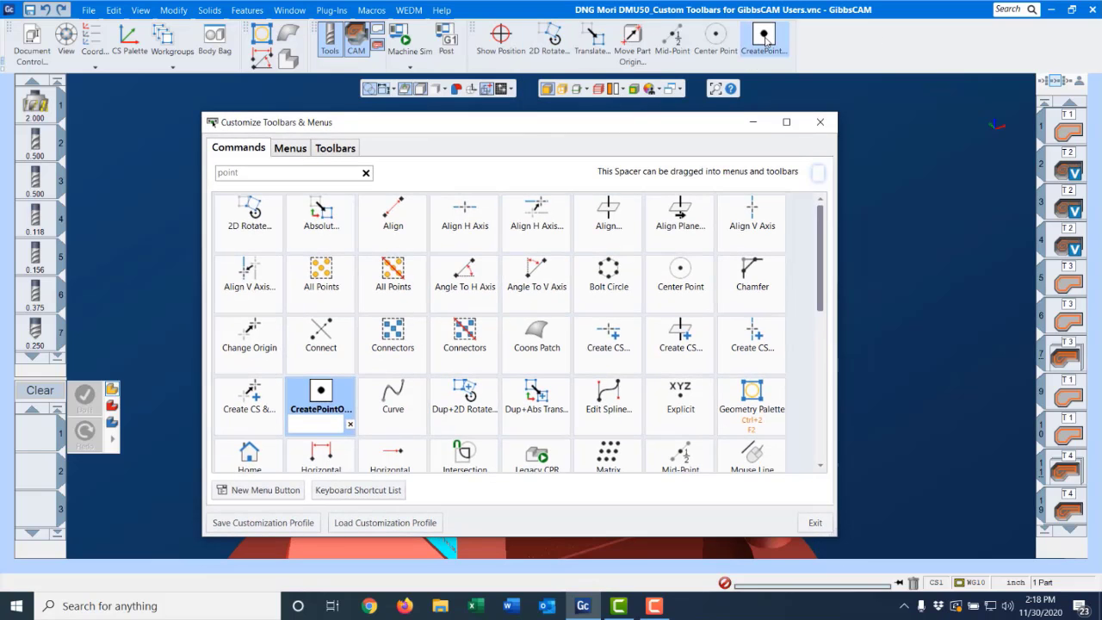
{"action": "right_click", "coordinate": [749, 47]}
{"action": "left_click", "coordinate": [786, 91]}
{"action": "right_click", "coordinate": [715, 47]}
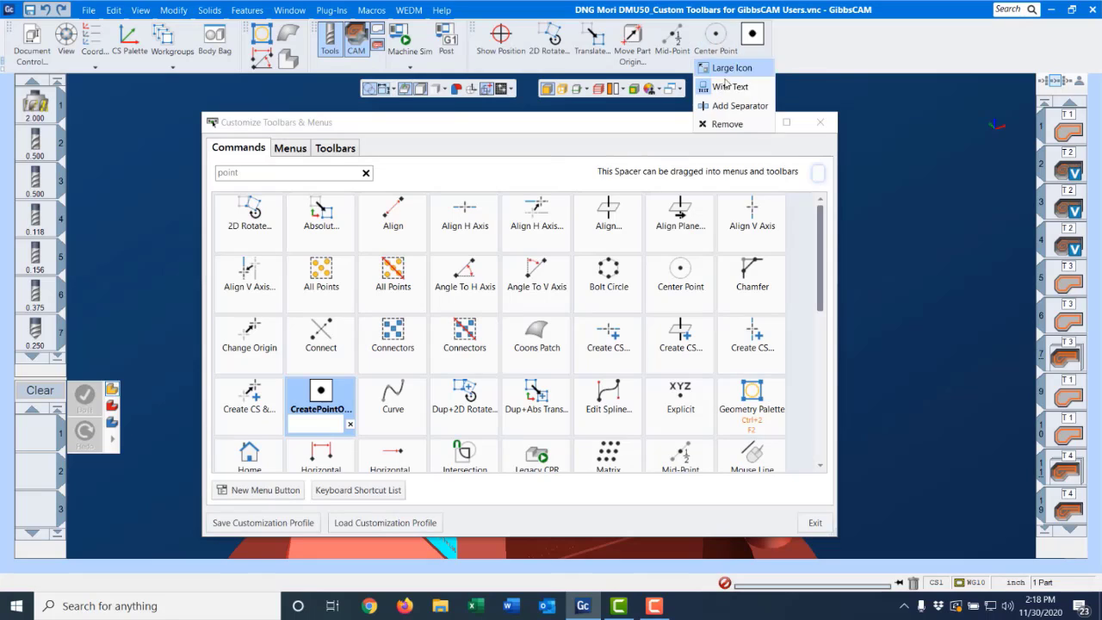
{"action": "left_click", "coordinate": [728, 87]}
{"action": "right_click", "coordinate": [668, 45]}
{"action": "left_click", "coordinate": [684, 86]}
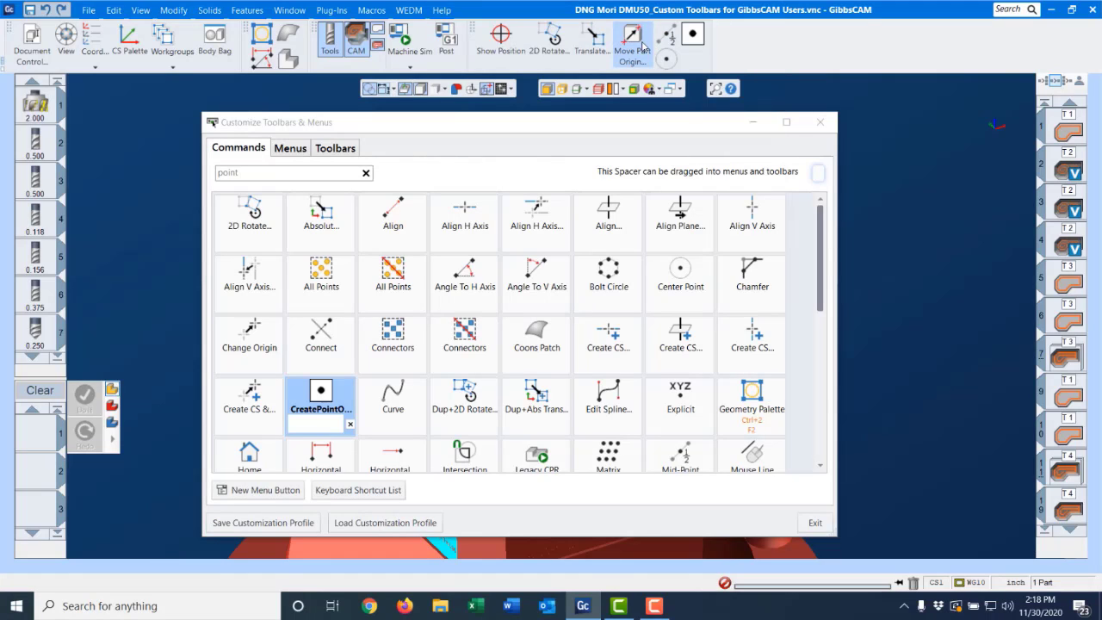
- Remove the text labels from the Move Part Origin, Translate, 2D Rotate and Show Position commands on the misc toolbar
{"action": "right_click", "coordinate": [617, 66]}
{"action": "left_click", "coordinate": [650, 97]}
{"action": "right_click", "coordinate": [575, 57]}
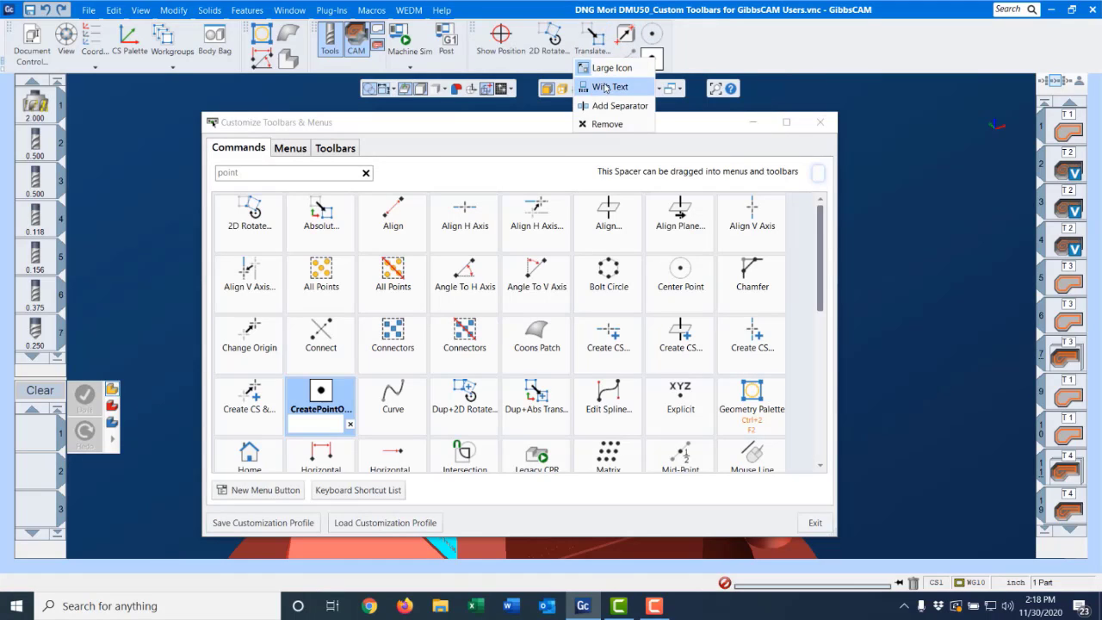
{"action": "left_click", "coordinate": [607, 86]}
{"action": "right_click", "coordinate": [532, 58]}
{"action": "left_click", "coordinate": [568, 86]}
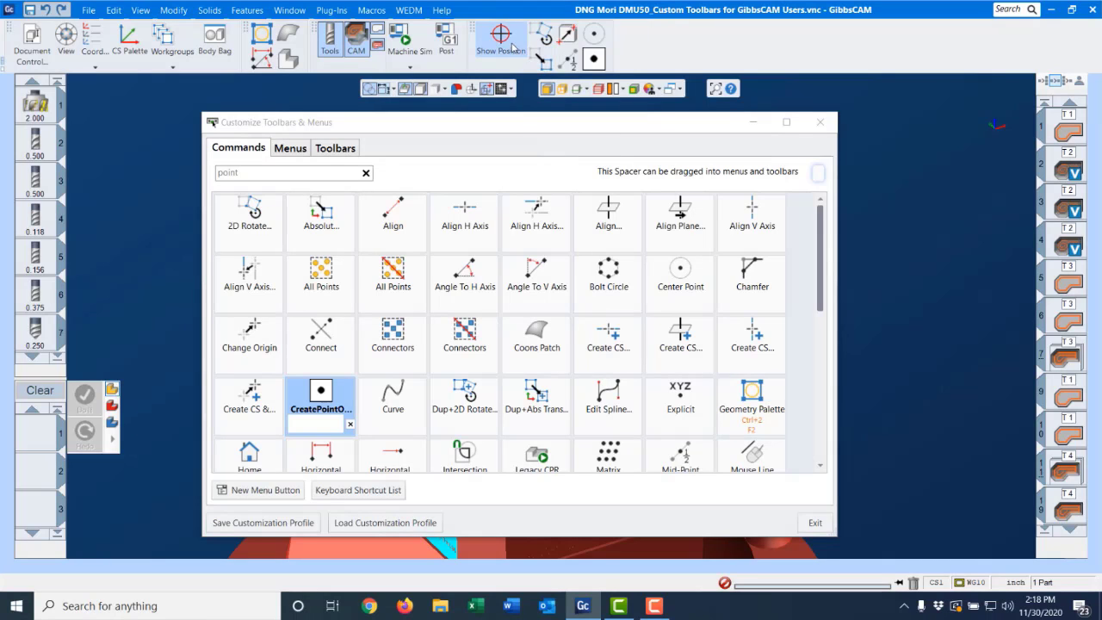
{"action": "right_click", "coordinate": [480, 55]}
{"action": "left_click", "coordinate": [513, 87]}
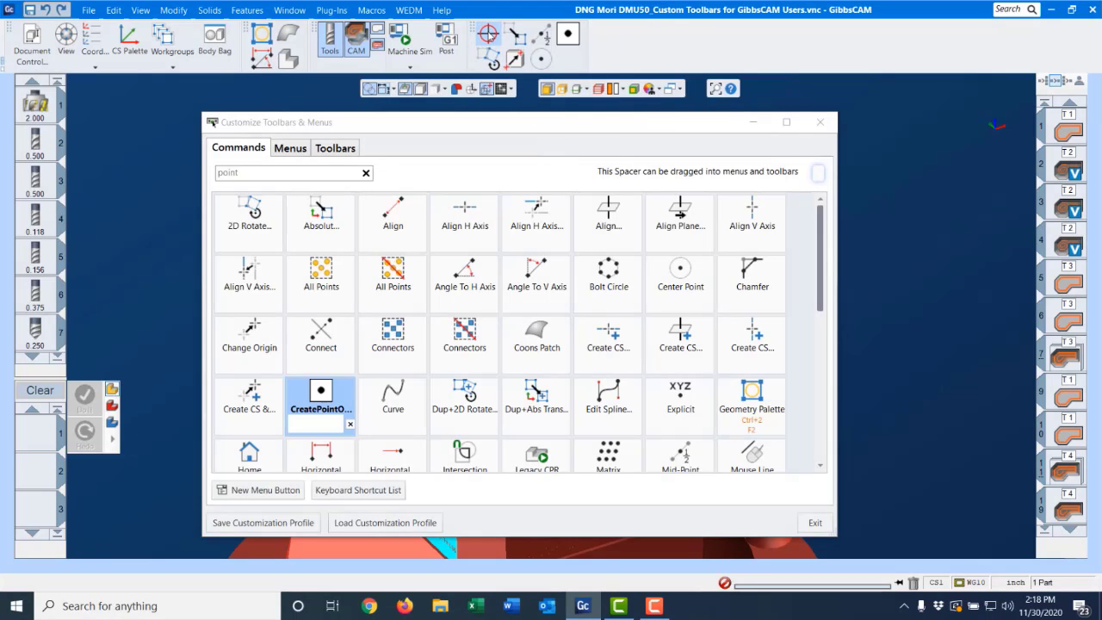
- Switch Show Position, 2D Rotate and Translate to small icons and place the CreatePointOnF... command ahead of Center Point
{"action": "right_click", "coordinate": [489, 36]}
{"action": "left_click", "coordinate": [506, 63]}
{"action": "right_click", "coordinate": [505, 38]}
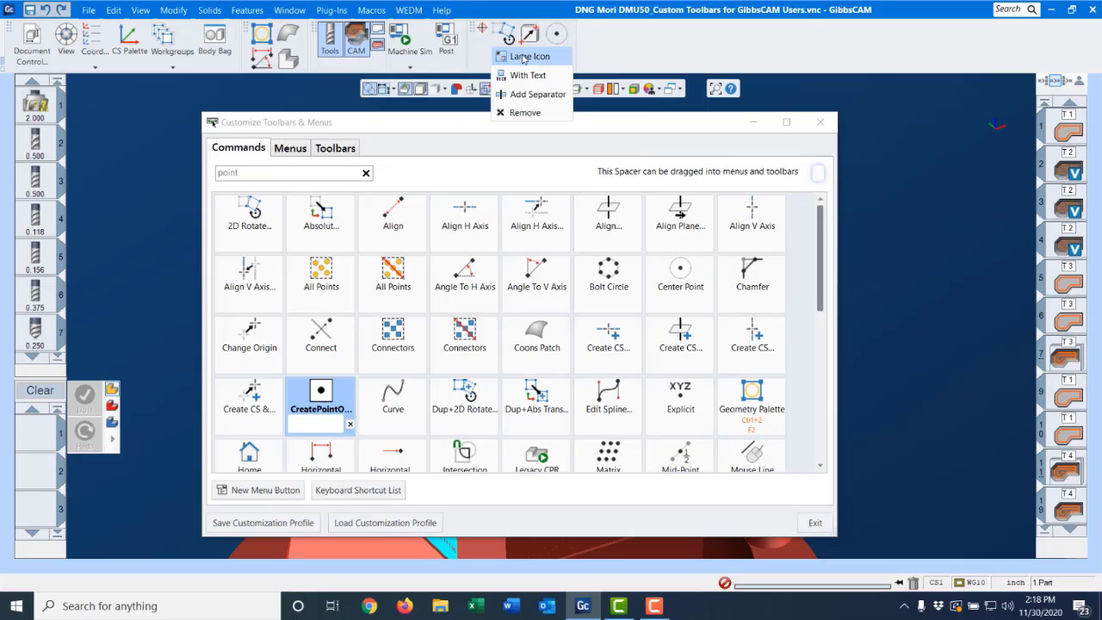
{"action": "left_click", "coordinate": [522, 58]}
{"action": "right_click", "coordinate": [506, 38]}
{"action": "left_click", "coordinate": [523, 75]}
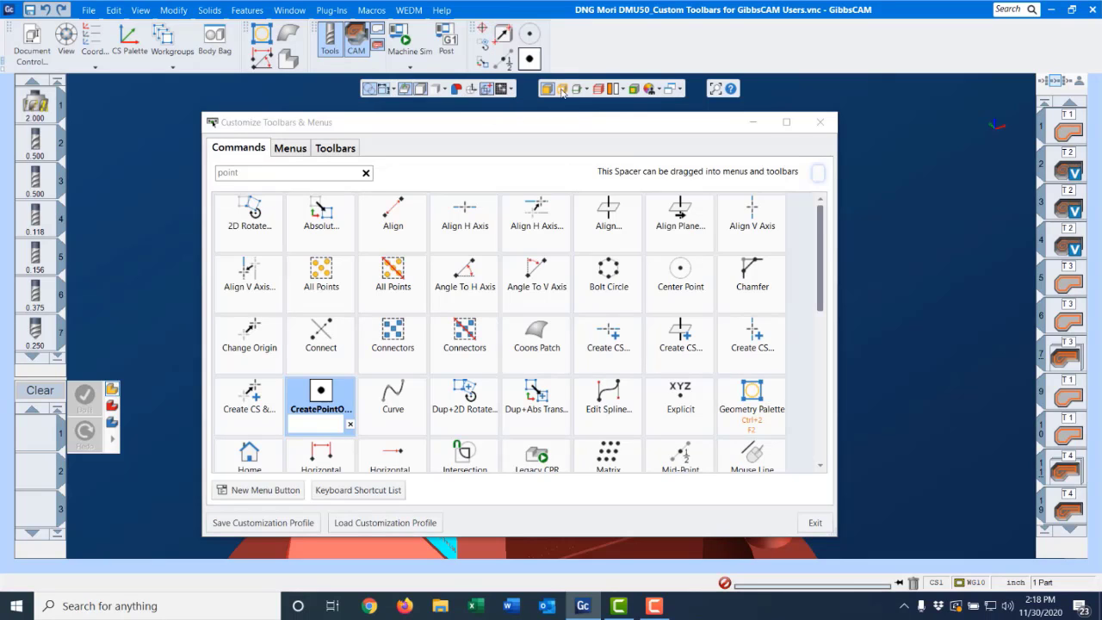
{"action": "left_click_drag", "start_coordinate": [531, 60], "coordinate": [522, 28]}
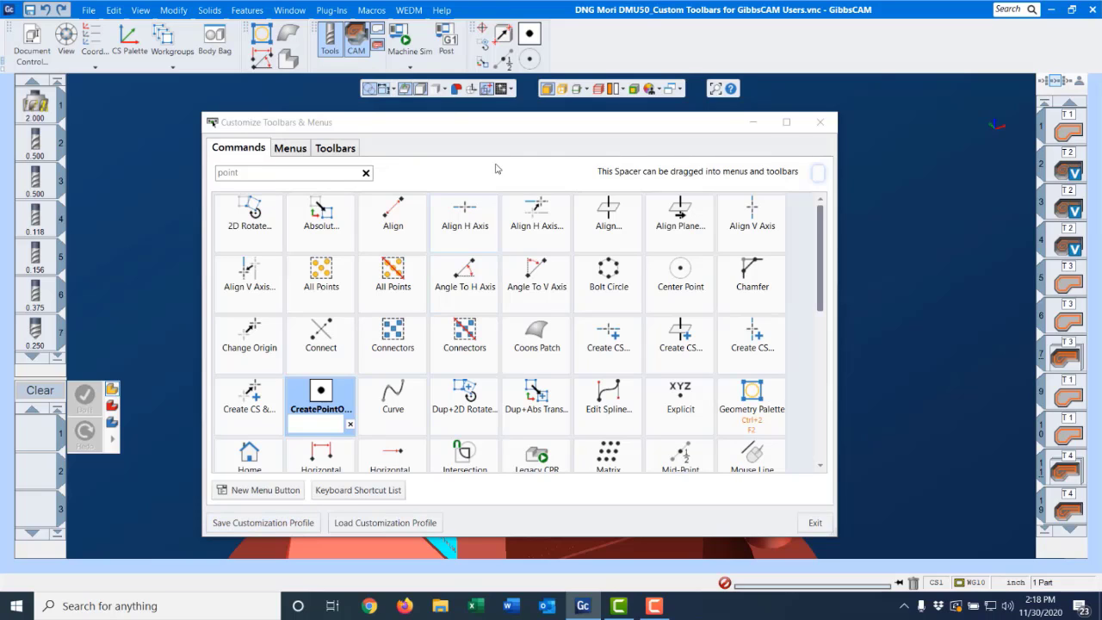
- Load a saved customization profile from the personal files folder in Documents and close the toolbar customization
{"action": "left_click", "coordinate": [393, 524]}
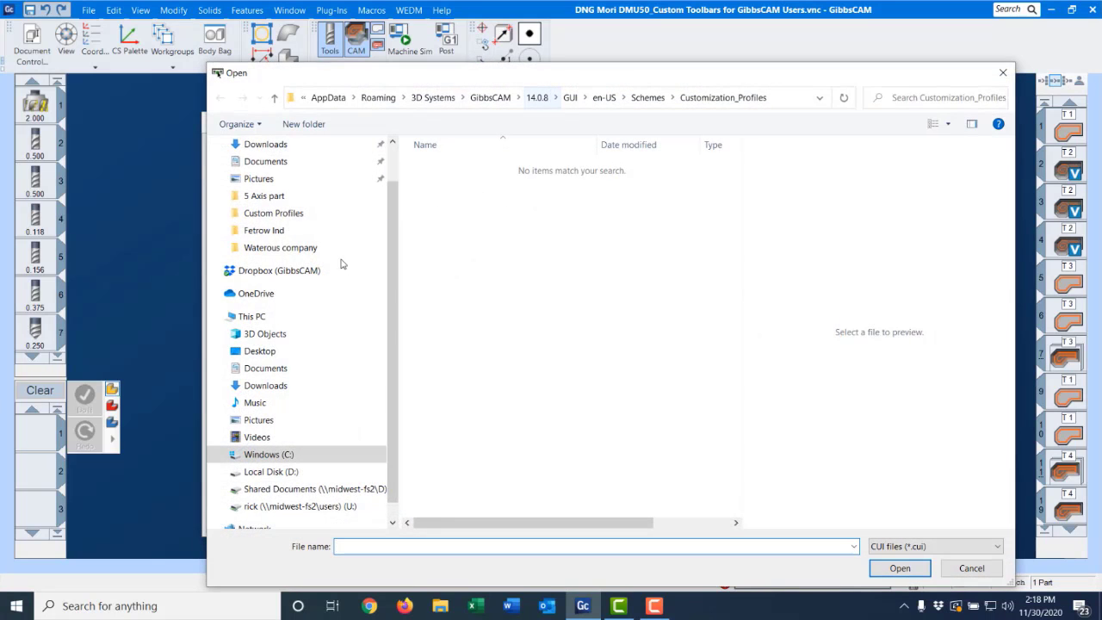
{"action": "left_click", "coordinate": [280, 368]}
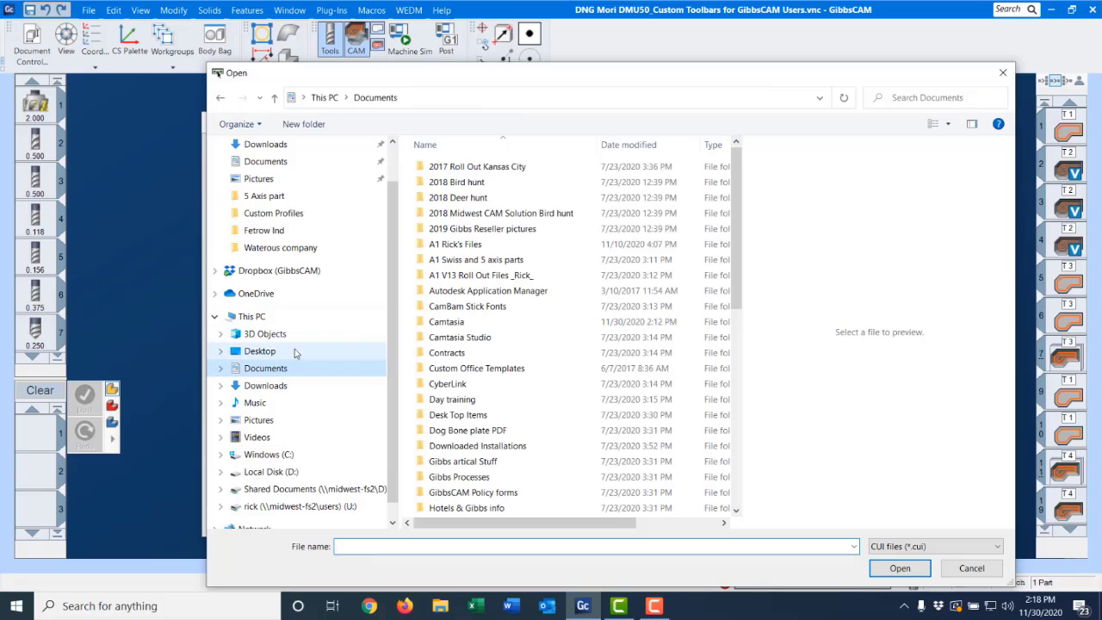
{"action": "double_click", "coordinate": [455, 244]}
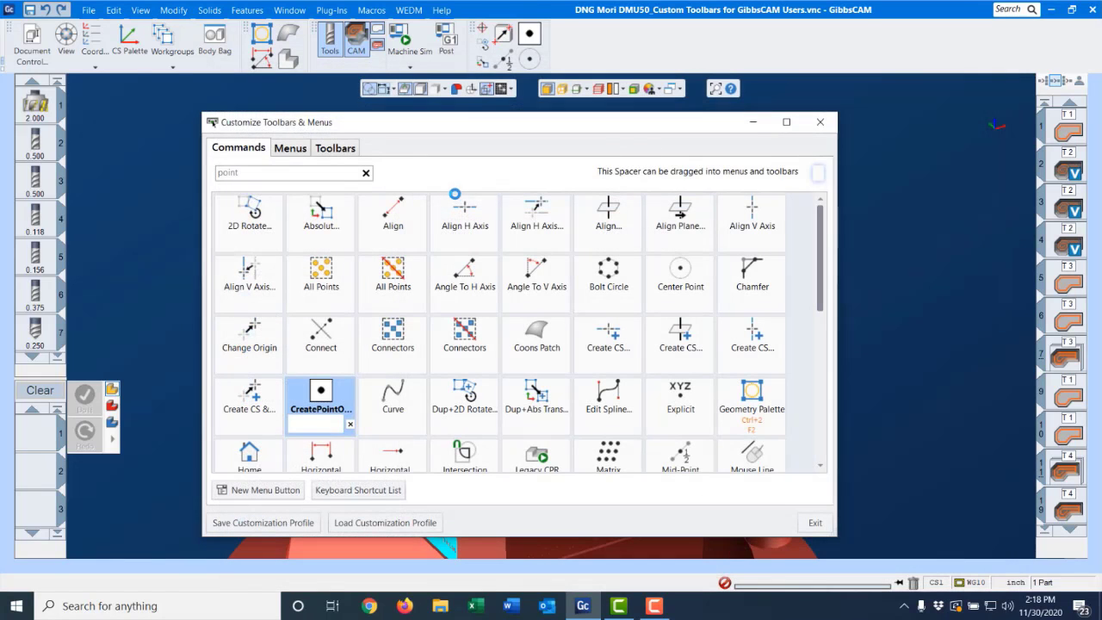
{"action": "left_click", "coordinate": [820, 121]}
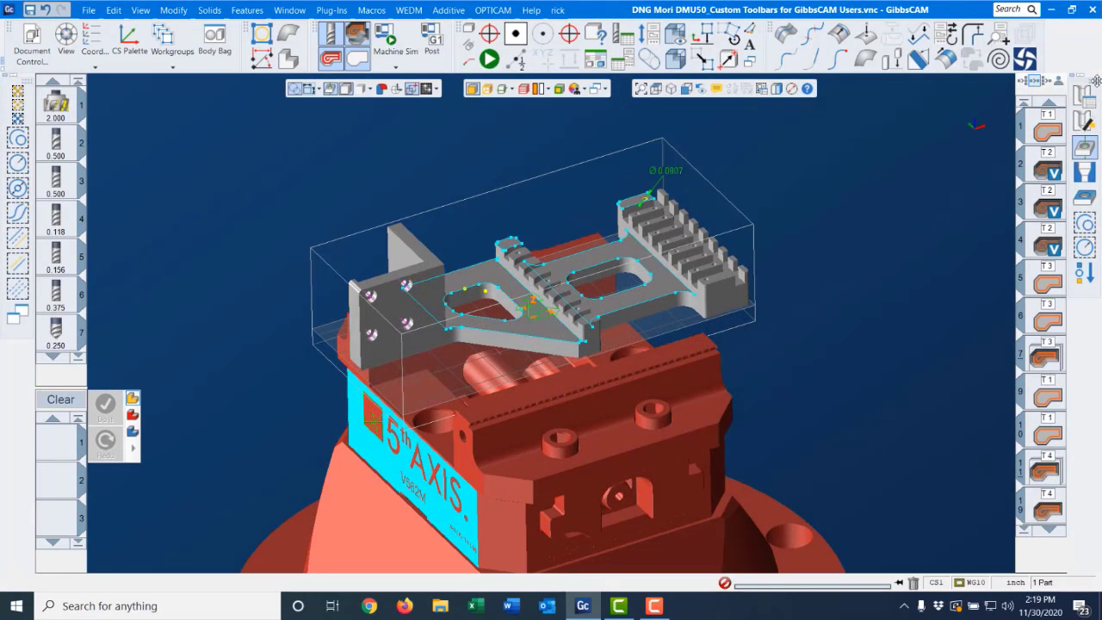
- Dock the vertical toolbar beside the operation tiles in the top toolbar row and return it to its original side
{"action": "left_click_drag", "start_coordinate": [1095, 80], "coordinate": [1043, 52]}
{"action": "left_click_drag", "start_coordinate": [993, 25], "coordinate": [1044, 40]}
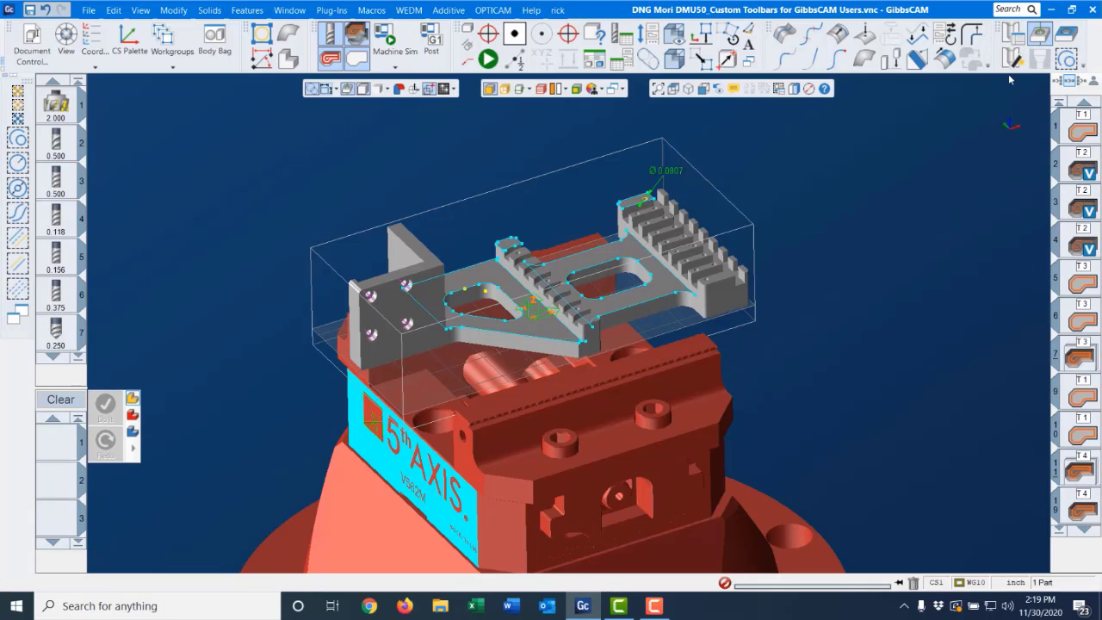
{"action": "left_click_drag", "start_coordinate": [997, 24], "coordinate": [1096, 131]}
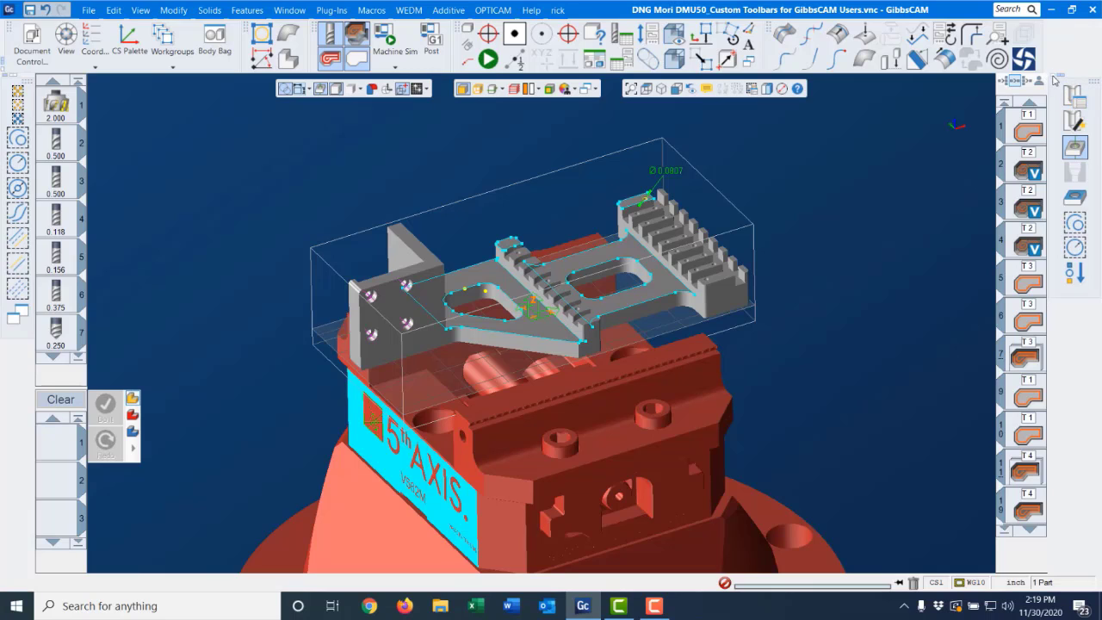
{"action": "left_click_drag", "start_coordinate": [1053, 80], "coordinate": [1051, 81]}
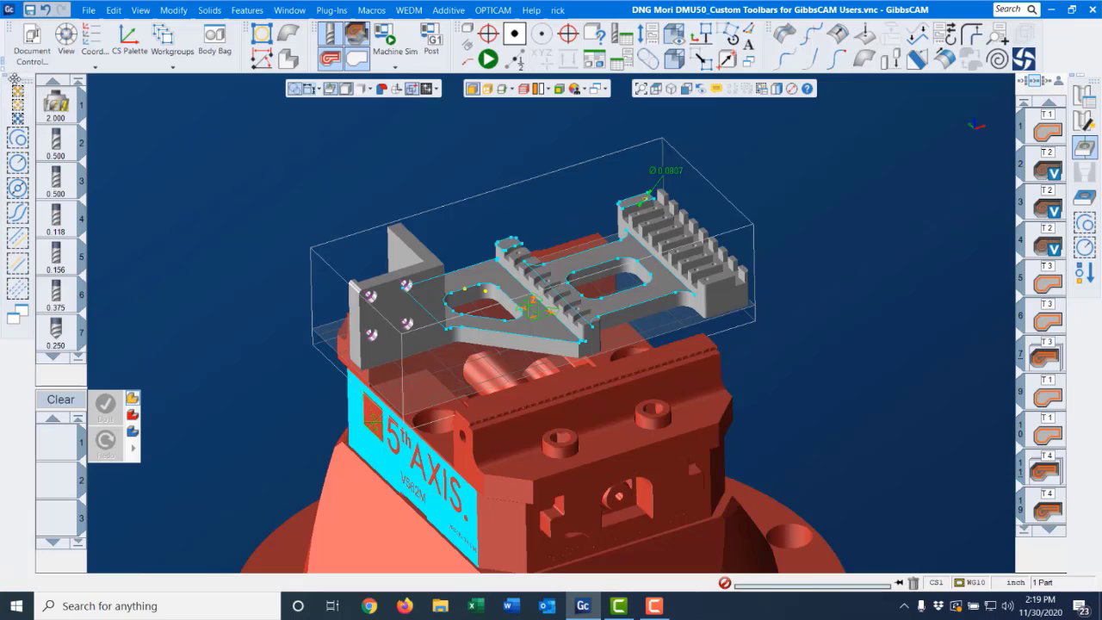
{"action": "left_click_drag", "start_coordinate": [14, 79], "coordinate": [7, 81]}
{"action": "middle_click_drag", "start_coordinate": [638, 301], "coordinate": [640, 248]}
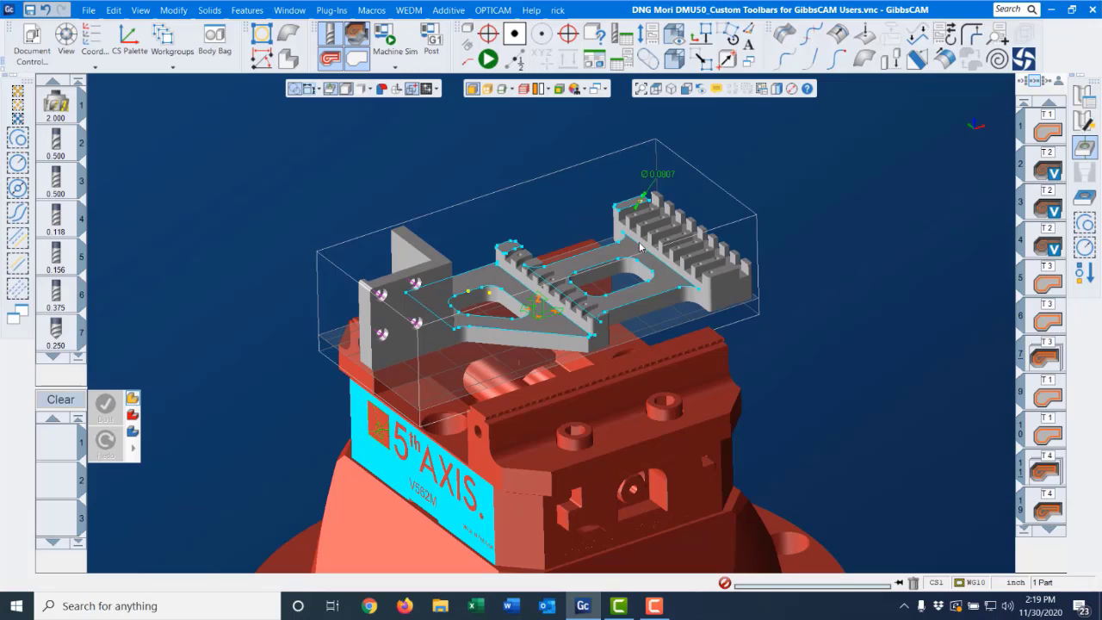